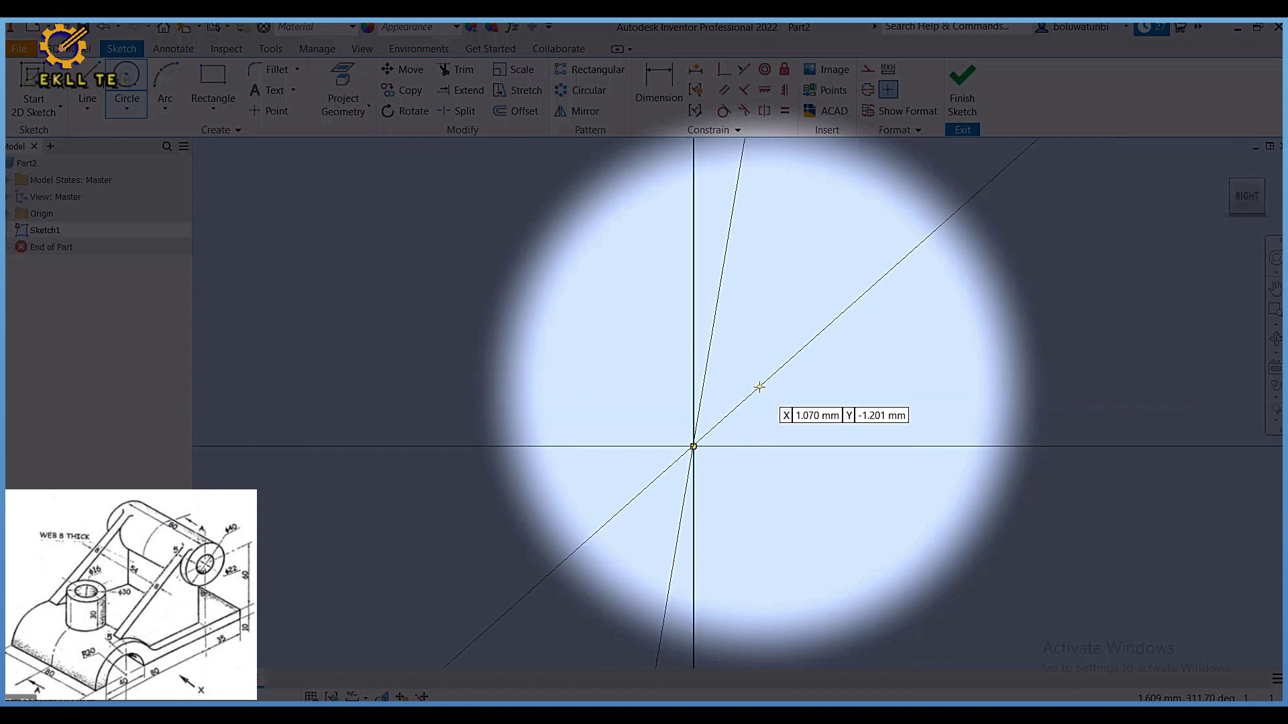
# Step: Draw a horizontal line about 167 mm long through the circles from the 60 mm circle's edge, closing a 10 mm high plate against that circle
pyautogui.click(89, 86)
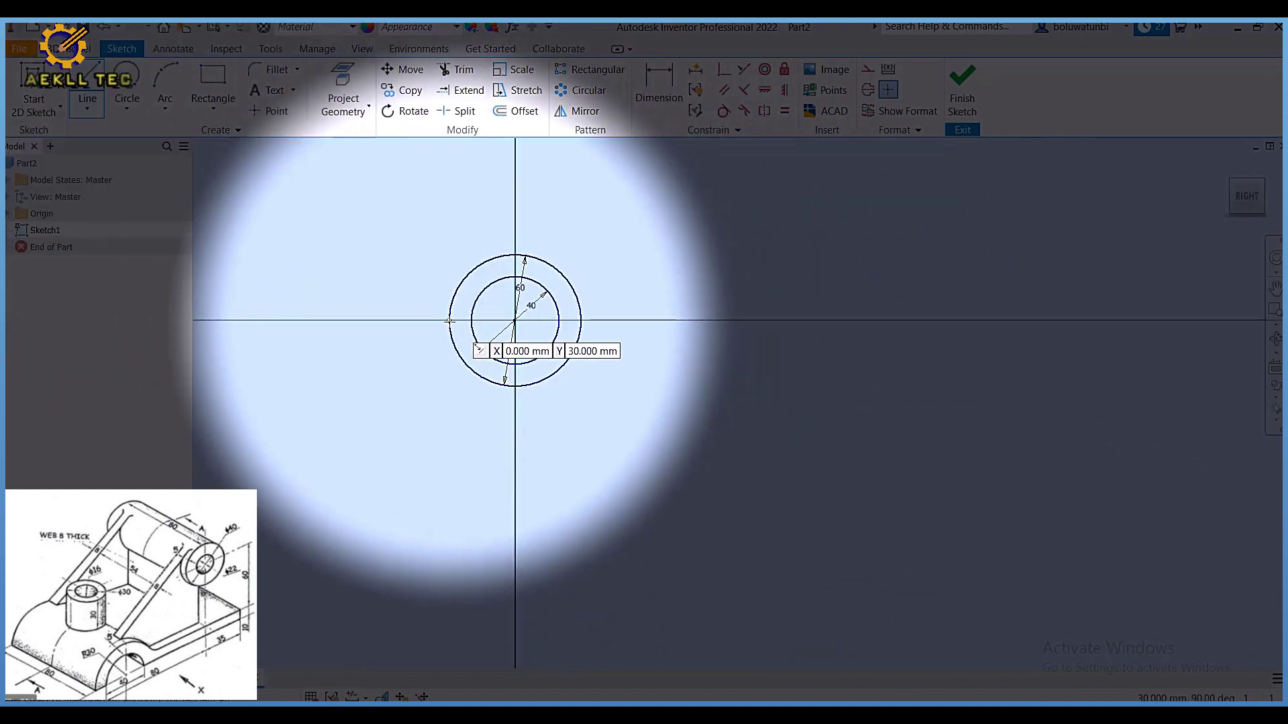
pyautogui.click(450, 320)
pyautogui.click(817, 321)
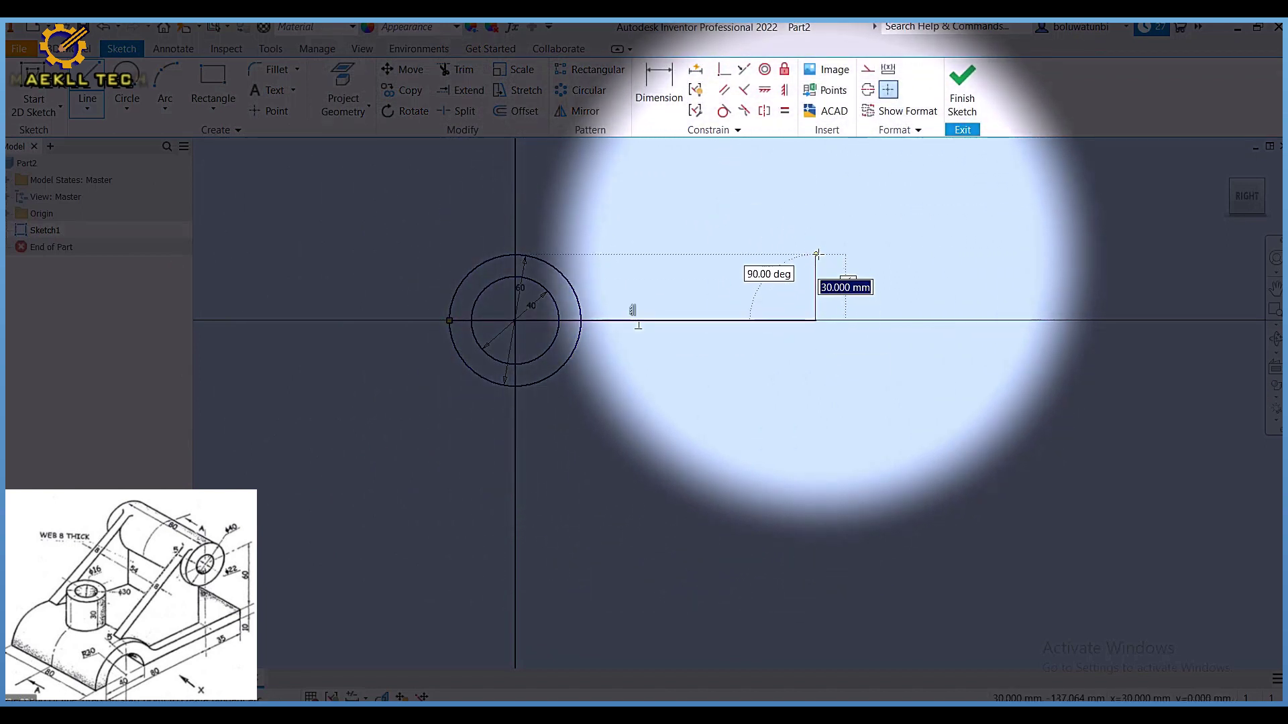
pyautogui.click(816, 299)
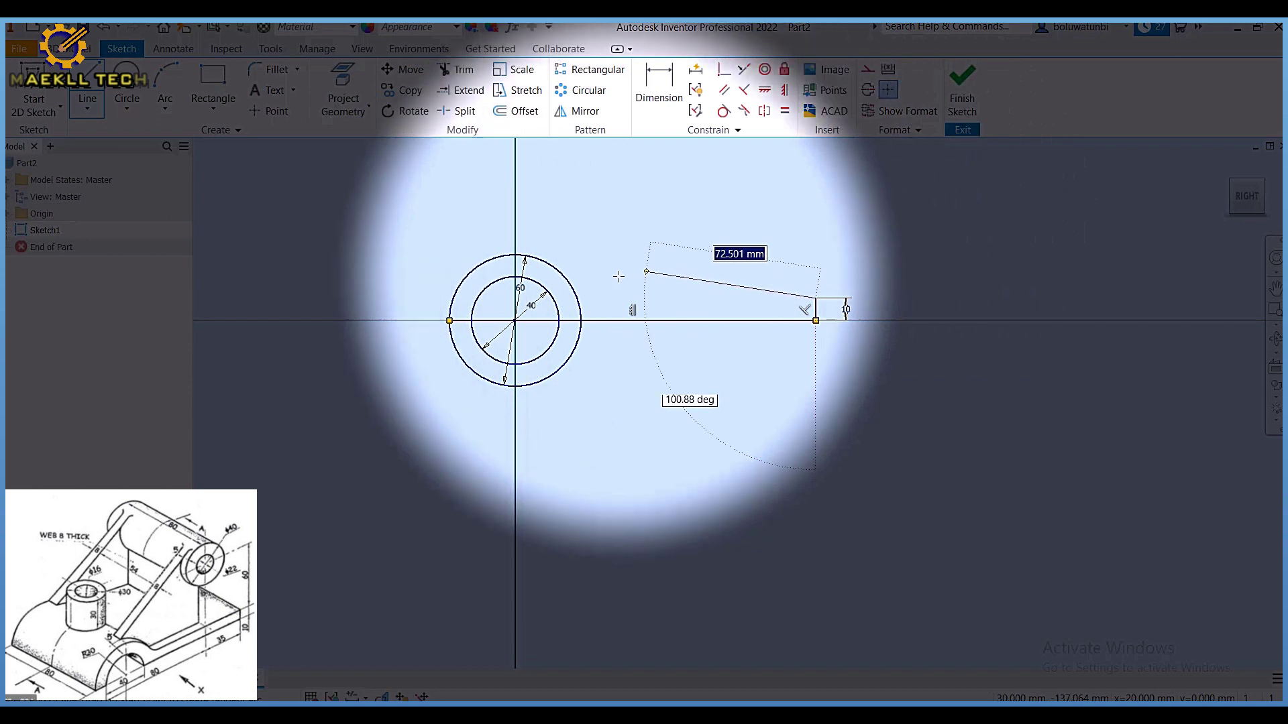
pyautogui.click(575, 297)
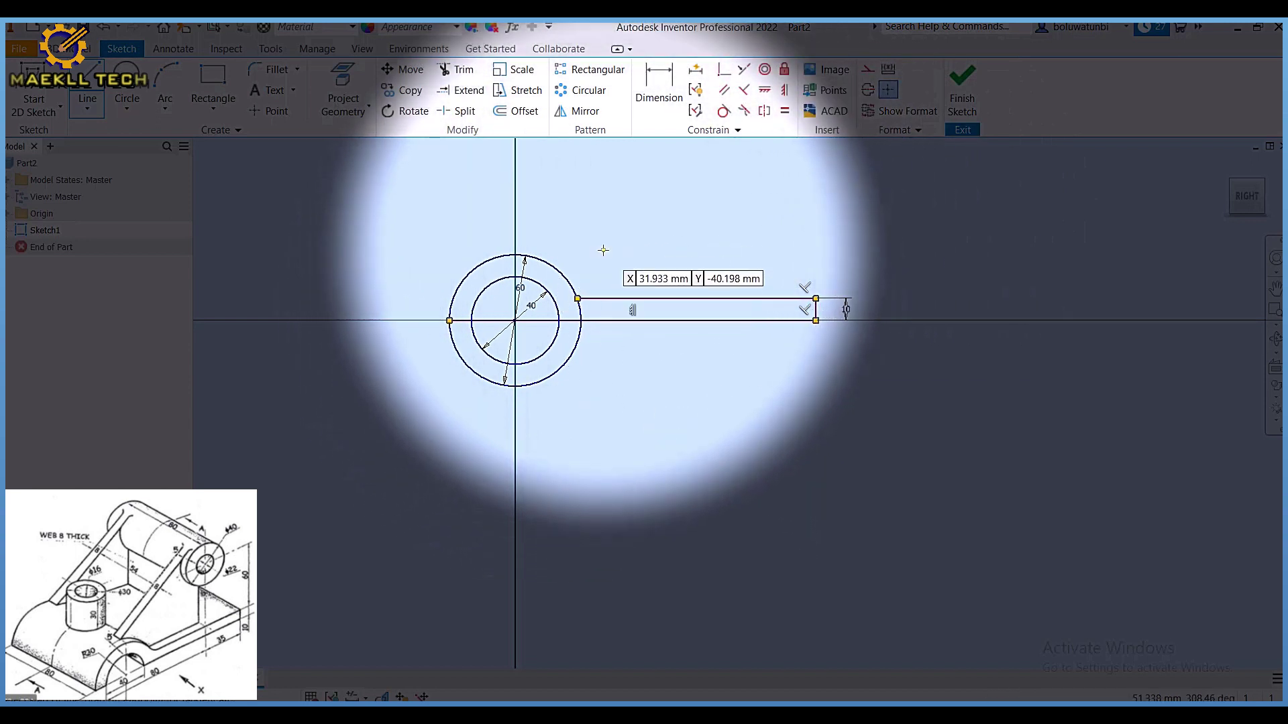
# Step: Trim away the lower halves of both concentric circles below the horizontal line
pyautogui.click(458, 70)
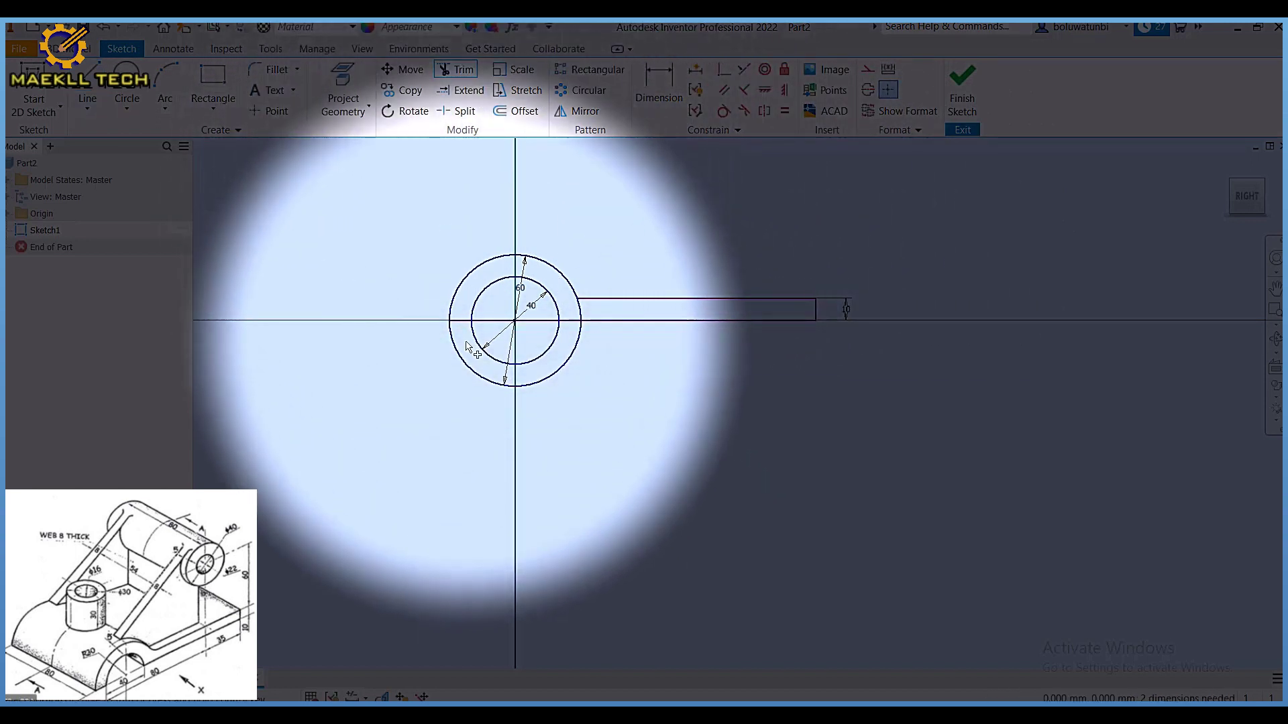
pyautogui.click(559, 368)
pyautogui.click(490, 354)
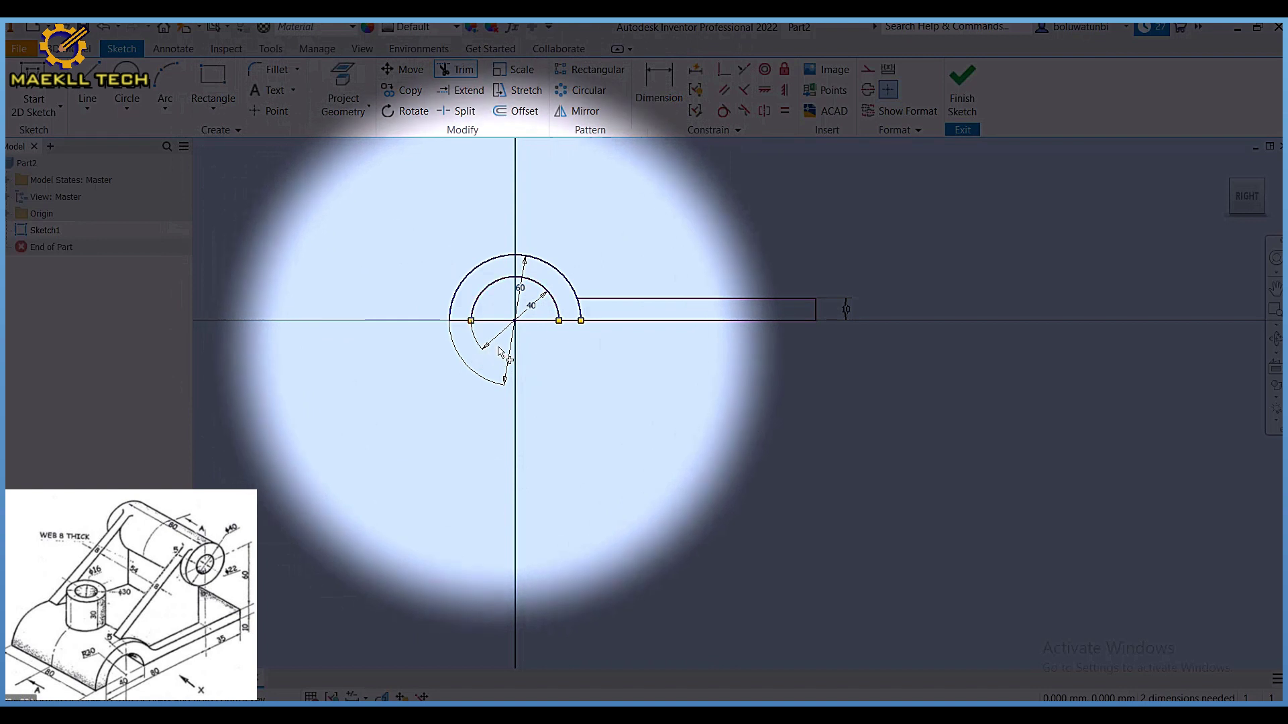
# Step: Dimension the distance from the inner arc's far endpoint to the plate's outer end as 80+35
pyautogui.click(658, 99)
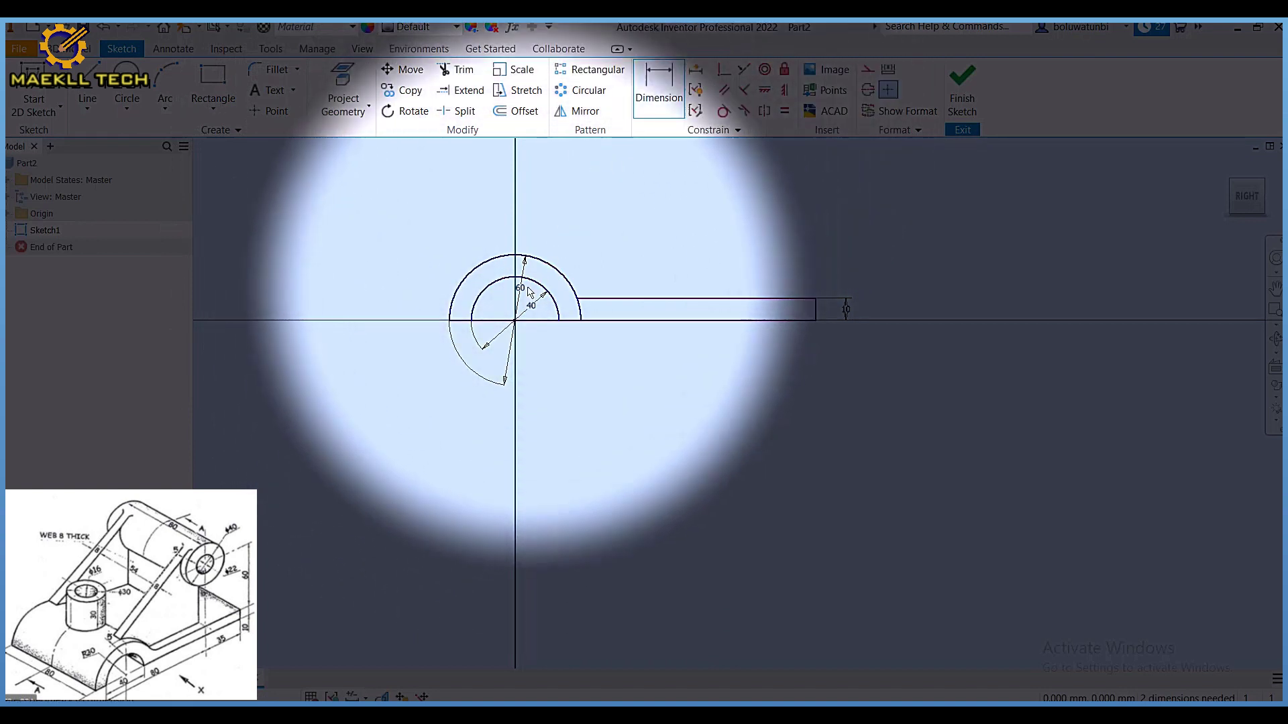
pyautogui.click(472, 321)
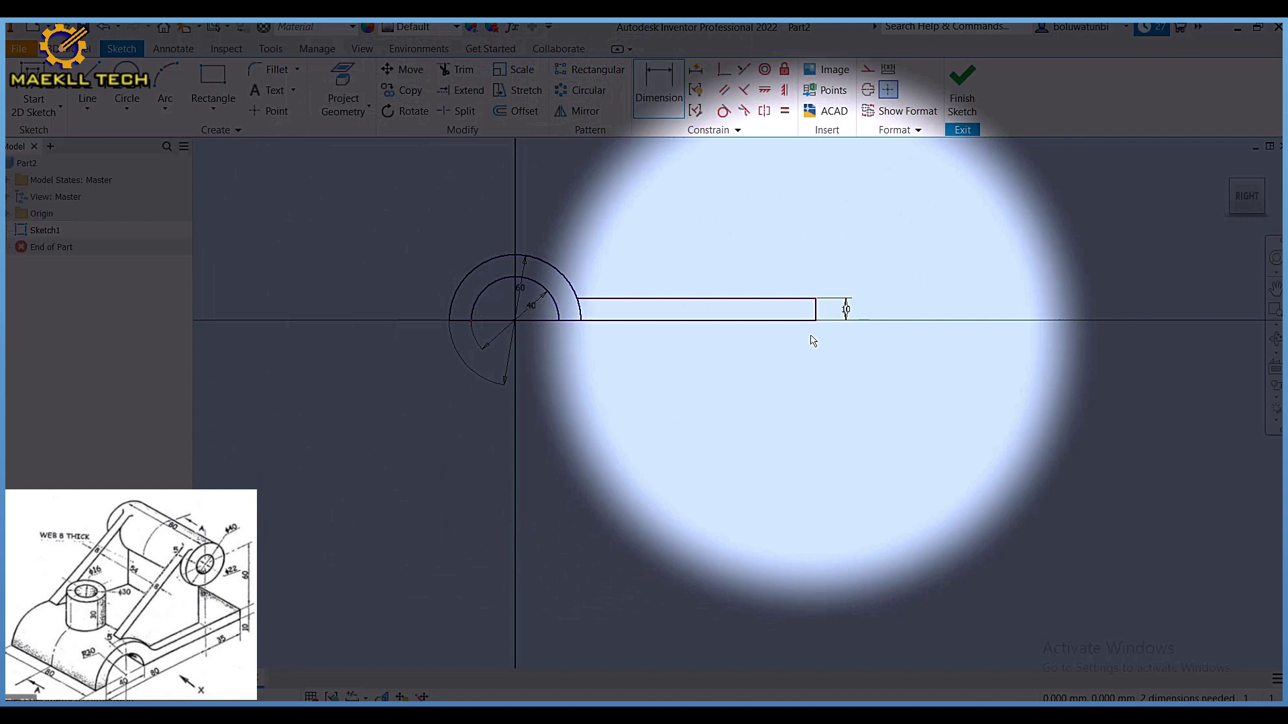
pyautogui.click(815, 321)
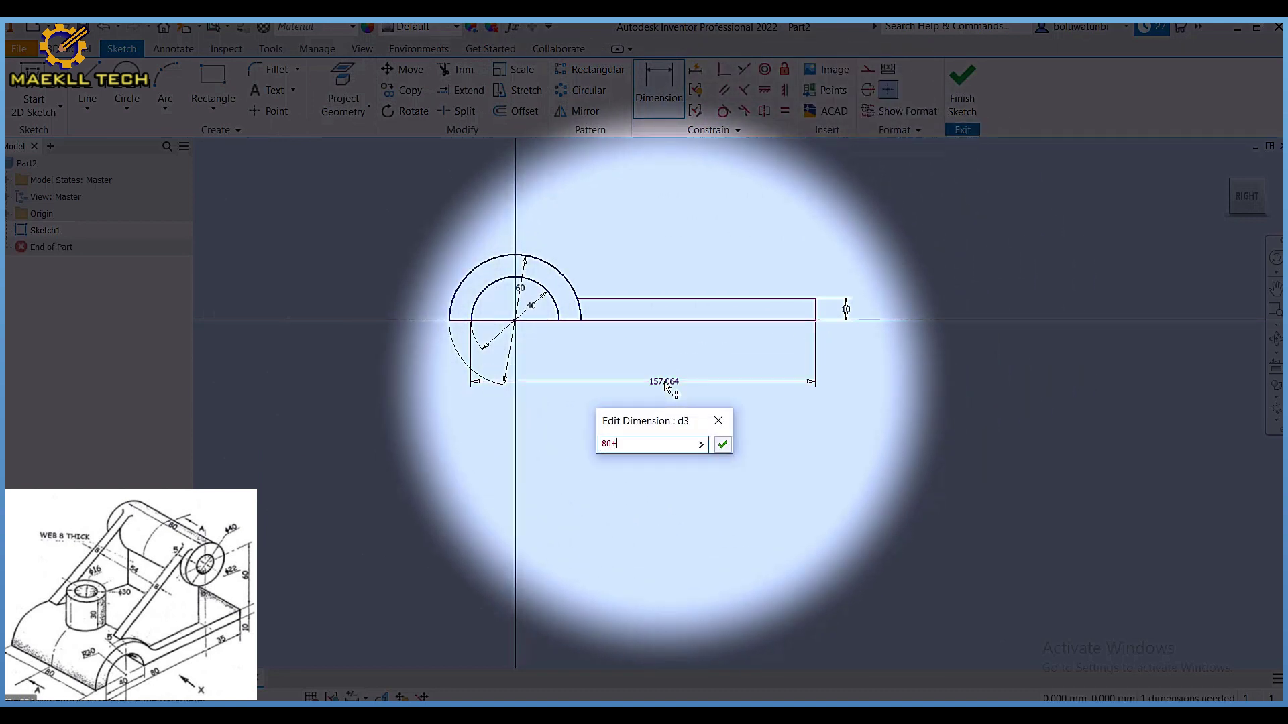
pyautogui.write('80+35')
pyautogui.press('Return')
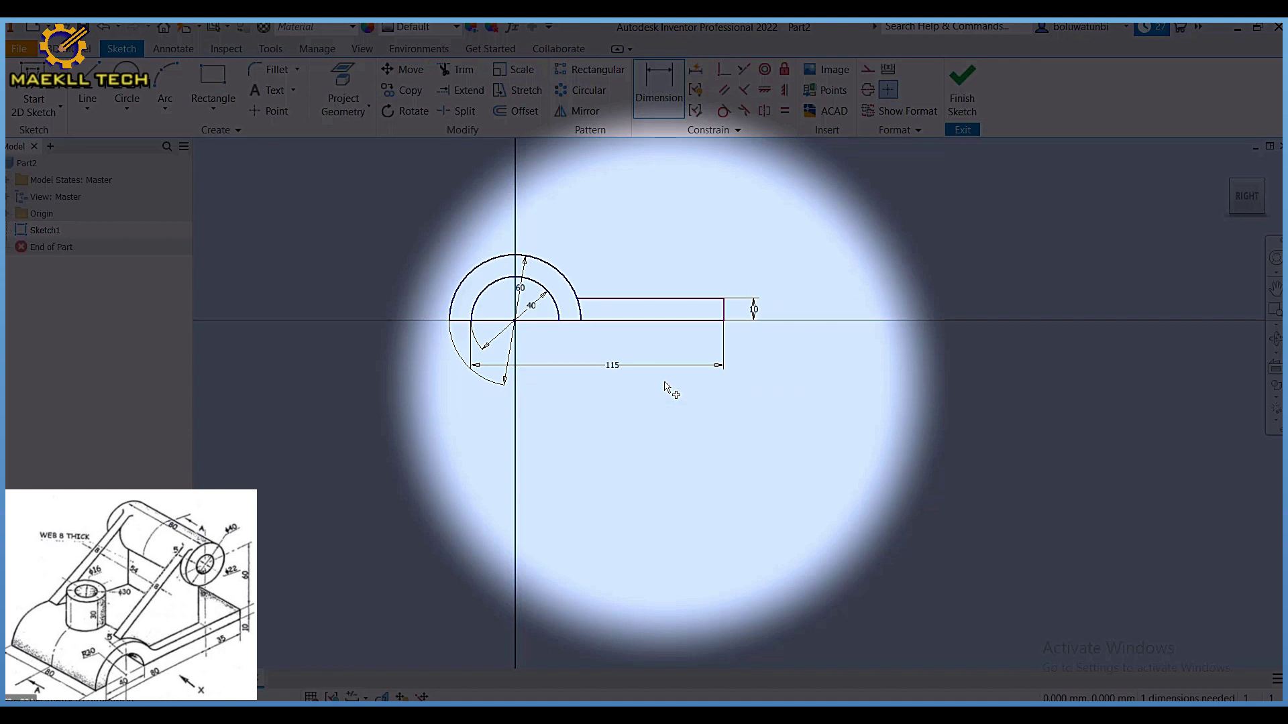
# Step: Sketch two concentric circles of 40 mm and 22 mm diameter above the plate
pyautogui.scroll(3, 669, 373)
pyautogui.scroll(-6, 661, 385)
pyautogui.moveTo(669, 373)
pyautogui.mouseDown(button='middle')
pyautogui.moveTo(661, 385)
pyautogui.moveTo(699, 460)
pyautogui.moveTo(778, 508)
pyautogui.mouseUp(button='middle')
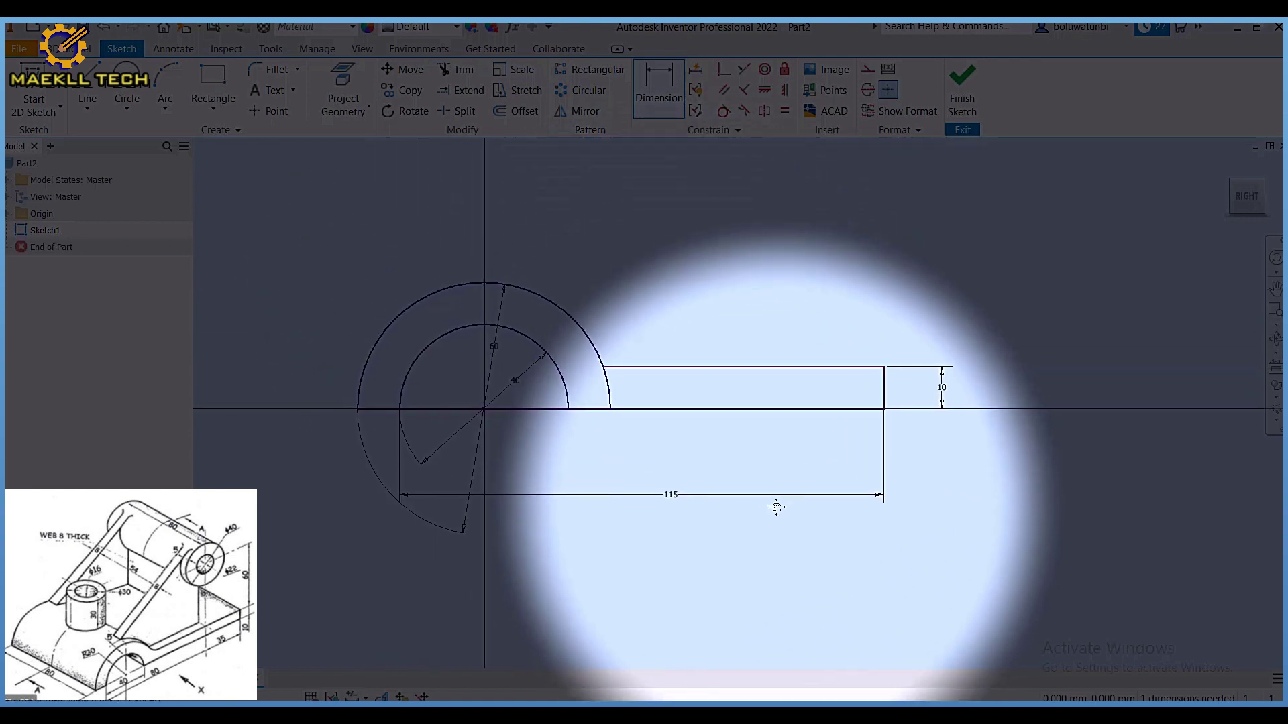
pyautogui.click(127, 91)
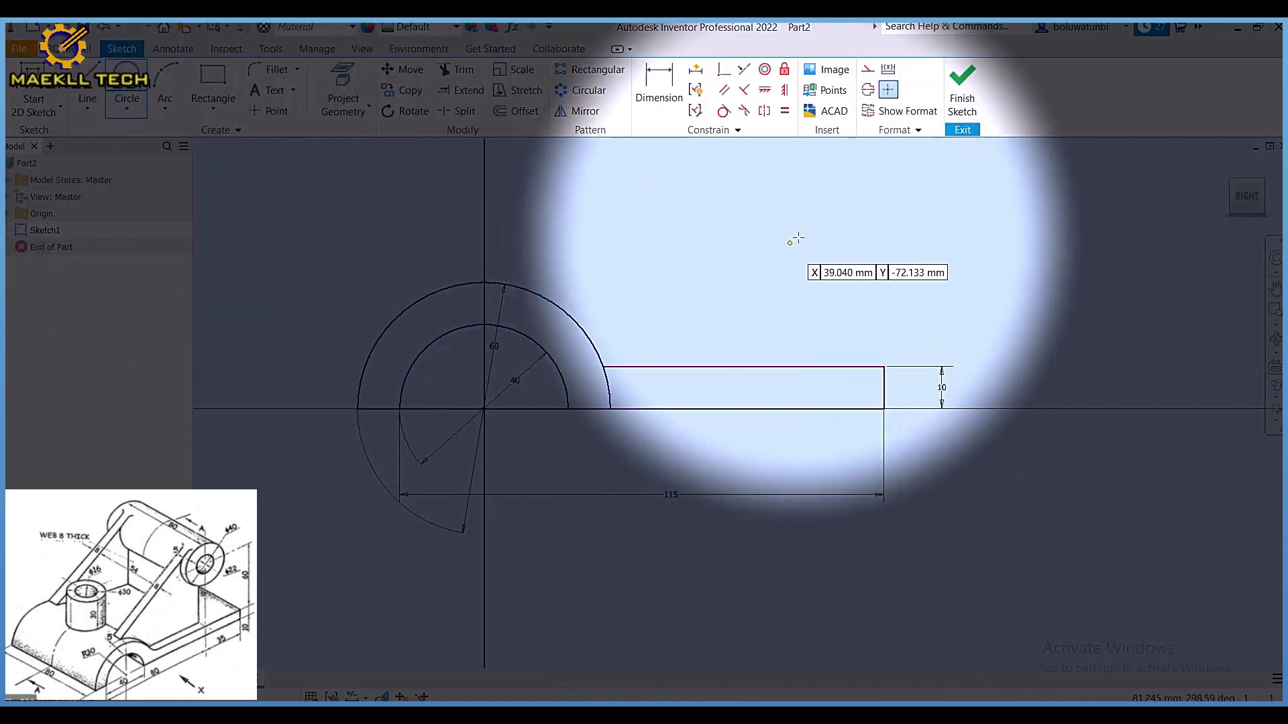
pyautogui.click(795, 199)
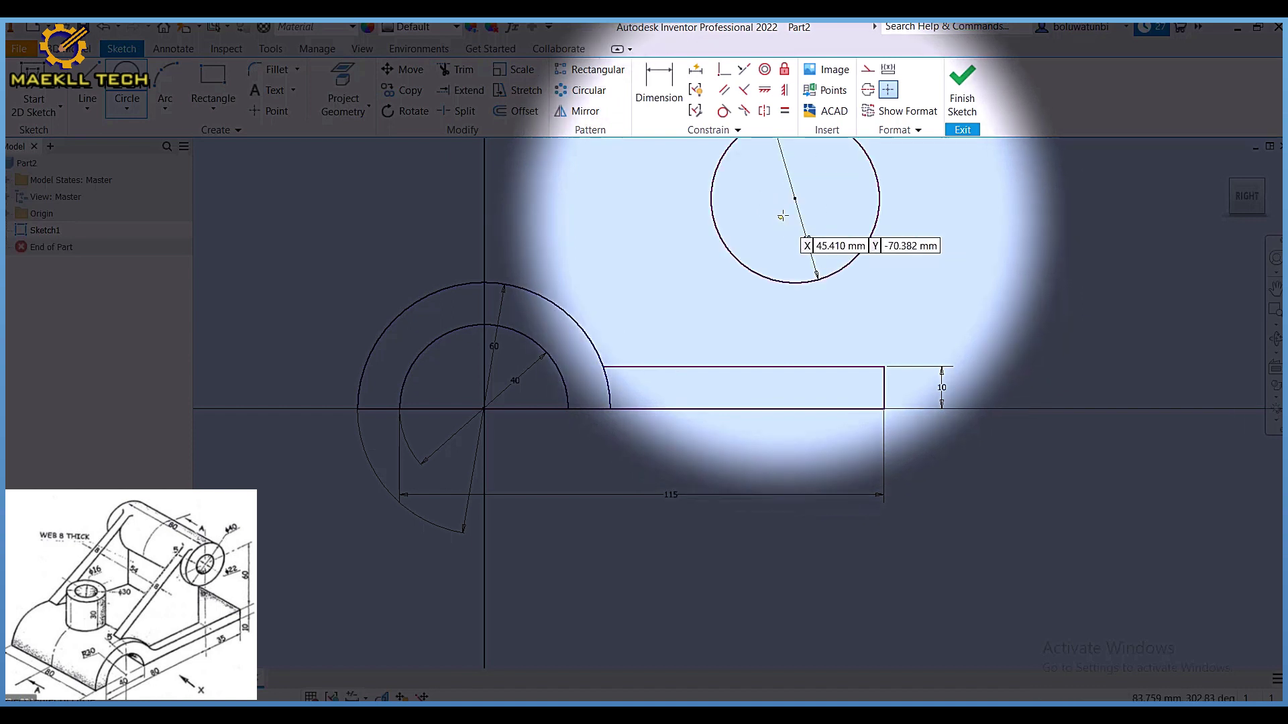
pyautogui.click(795, 199)
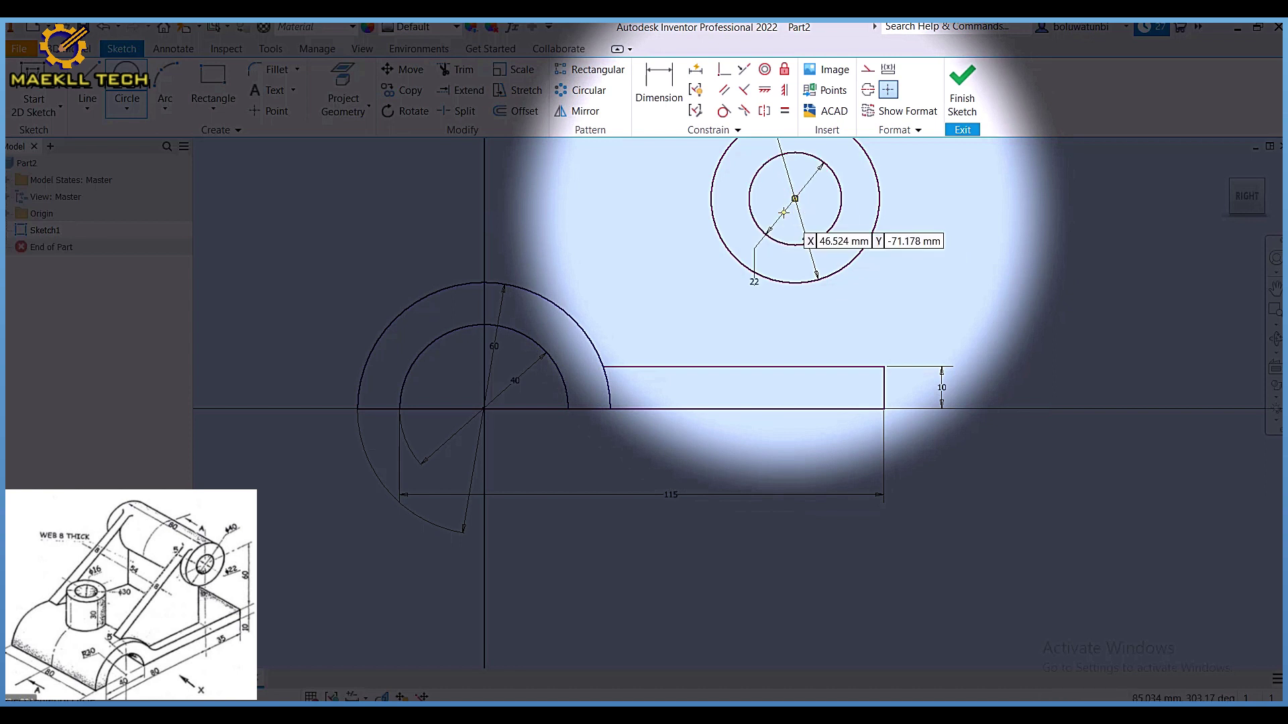
# Step: Position the upper circles' centre 35 mm horizontally from the plate's outer end and 60 mm above the plate's upper edge
pyautogui.press('d')
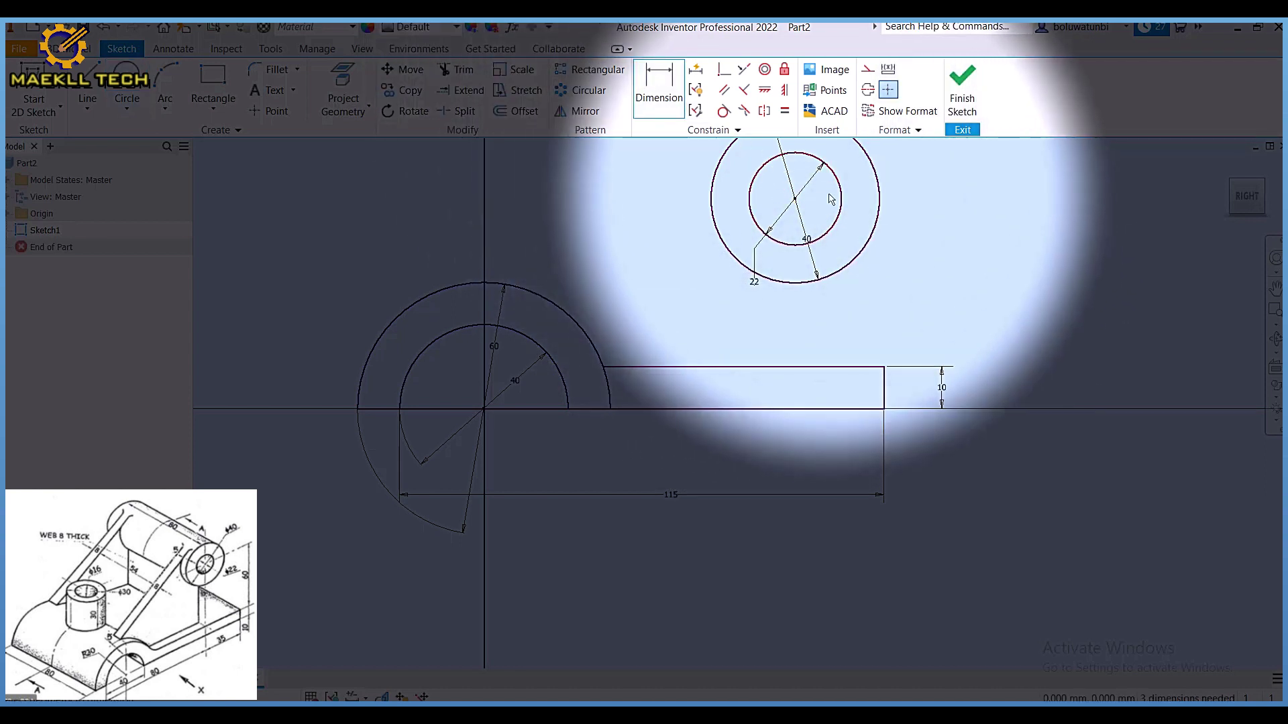
pyautogui.click(795, 199)
pyautogui.click(885, 365)
pyautogui.moveTo(836, 194); pyautogui.dragTo(849, 308, button='middle')
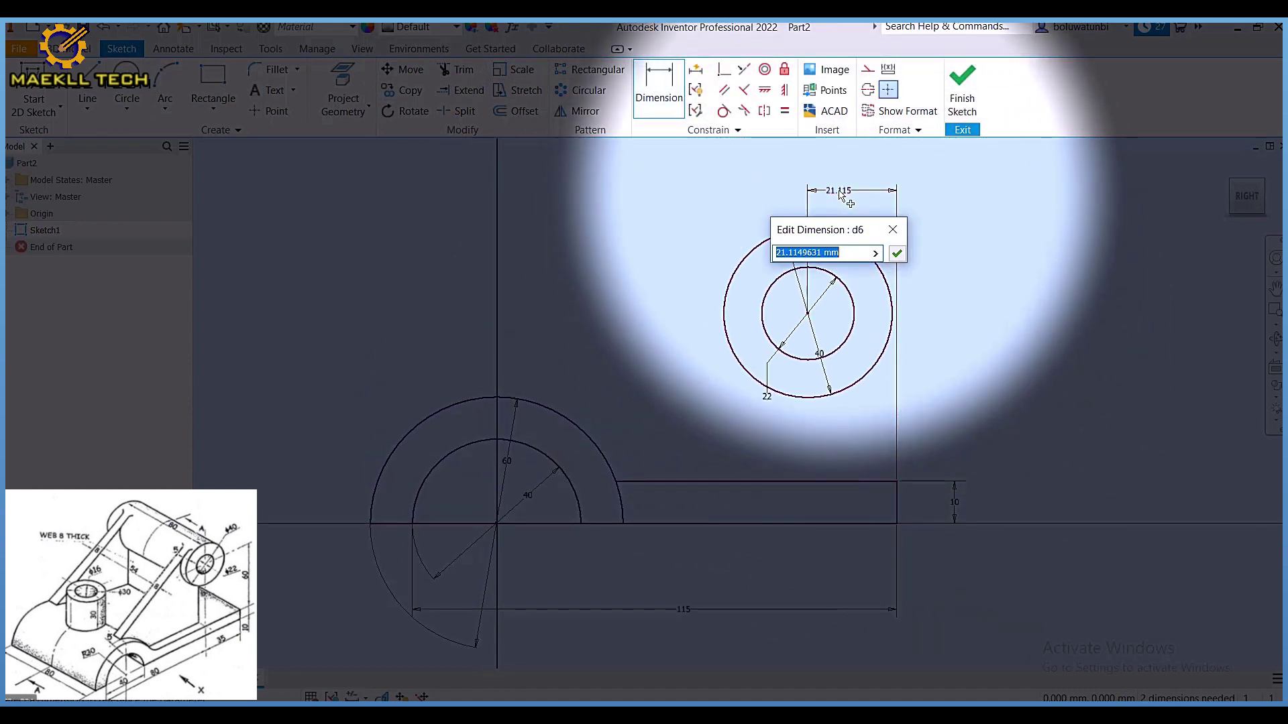
pyautogui.press('Return')
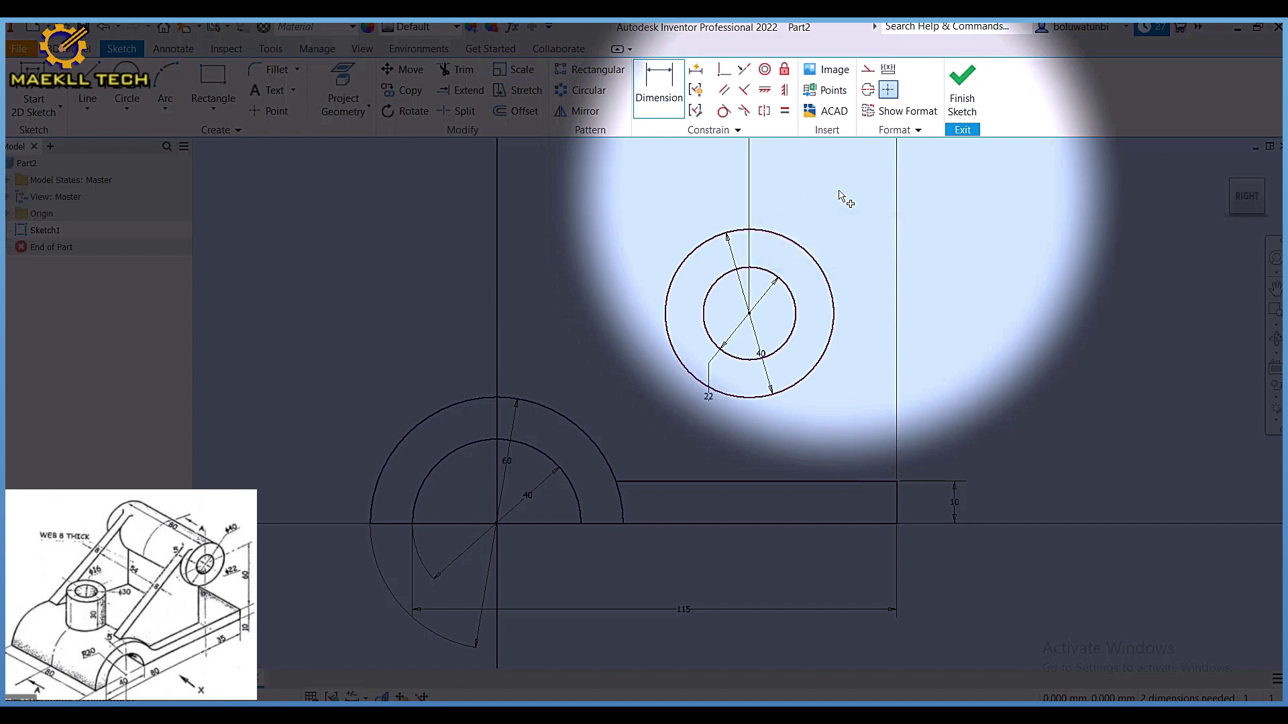
pyautogui.click(750, 315)
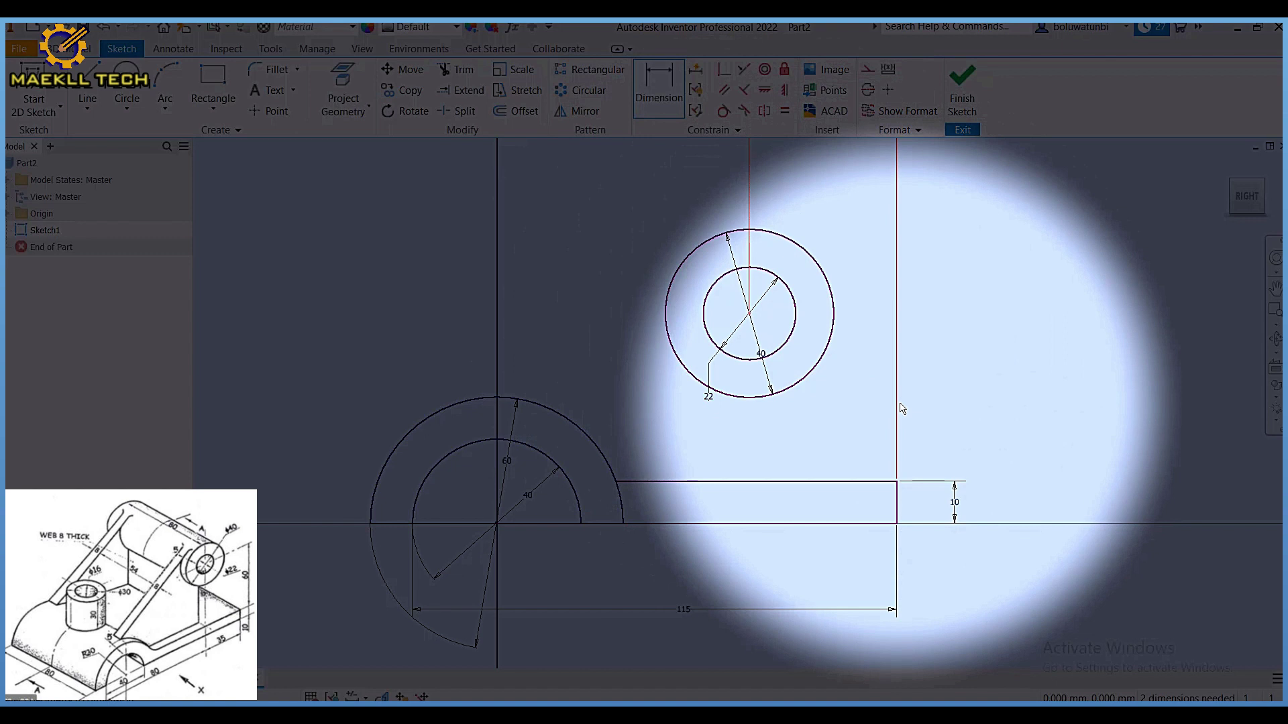
pyautogui.click(898, 481)
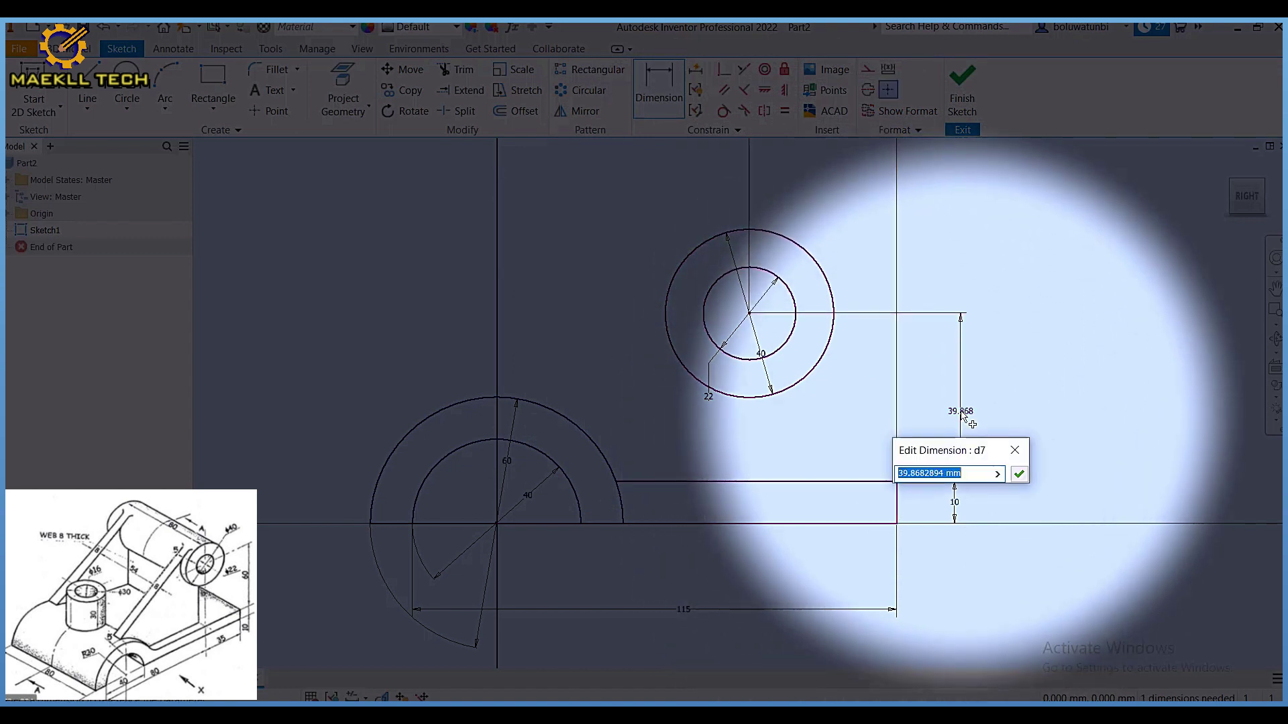
pyautogui.press('Return')
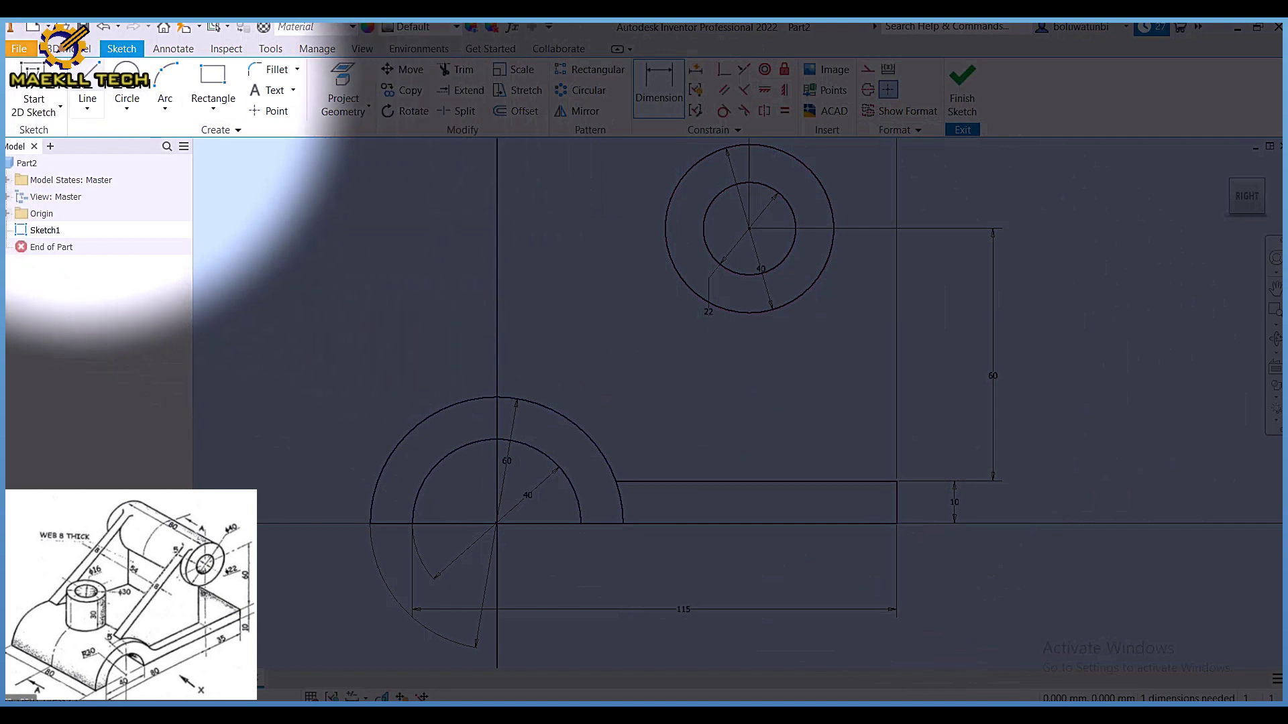
# Step: Draw a vertical line from the lowest point of the 40 mm circle down to the plate's upper edge
pyautogui.click(87, 91)
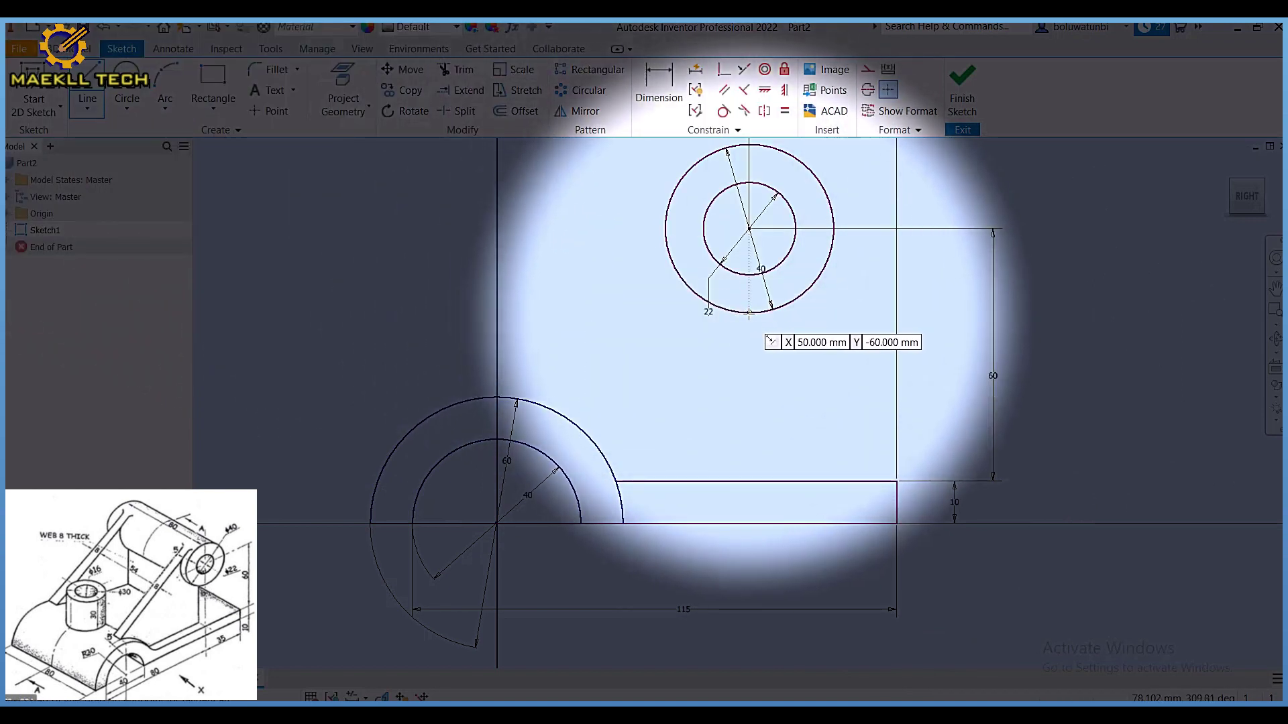
pyautogui.click(750, 312)
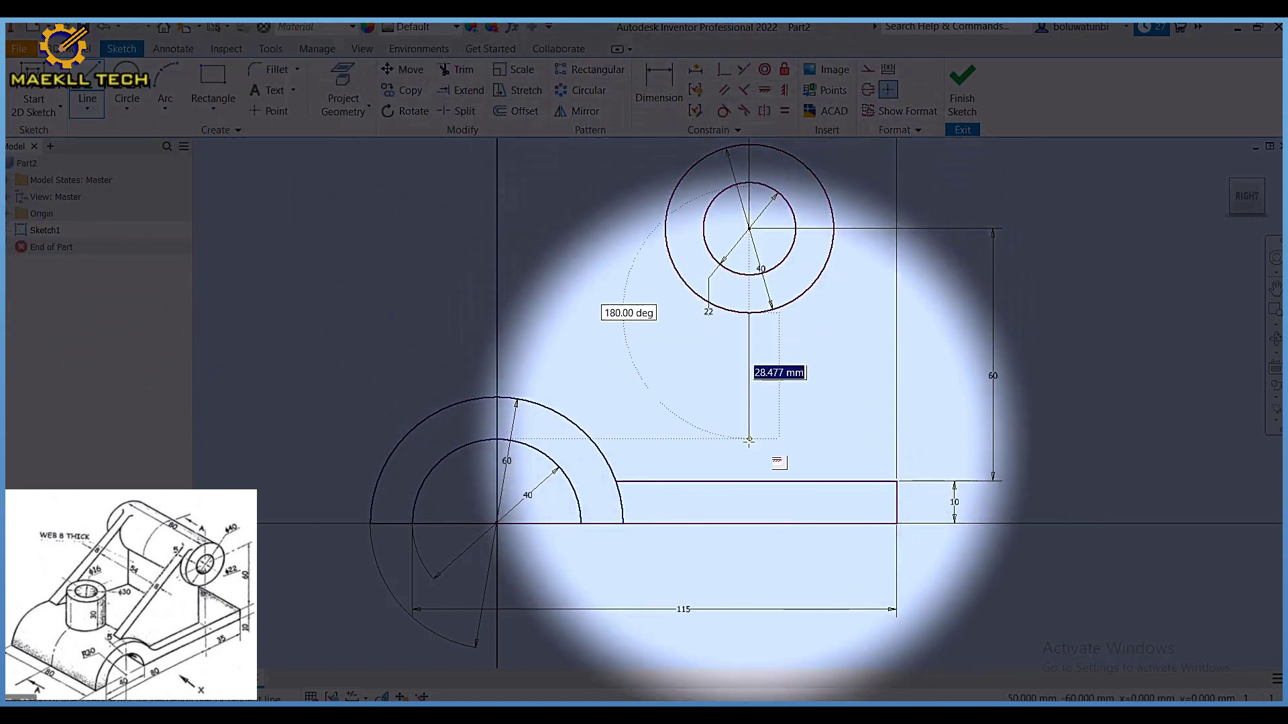
pyautogui.click(749, 482)
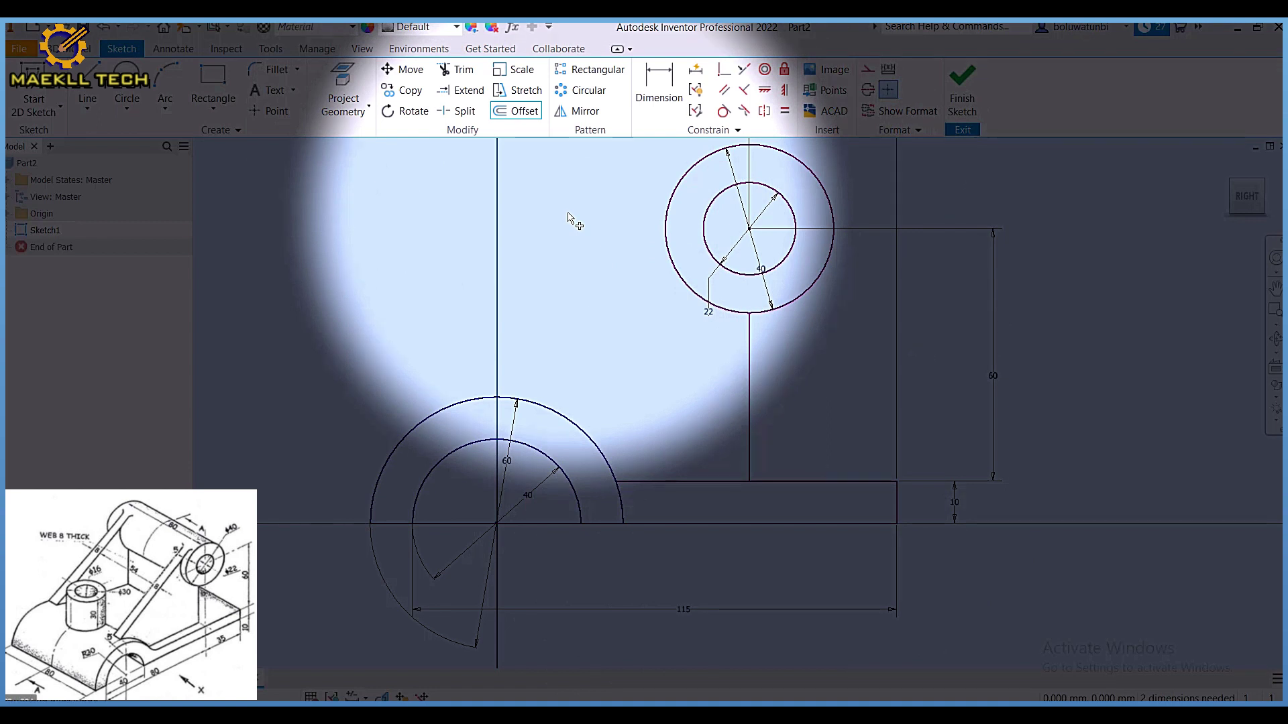
# Step: Offset the vertical support line to both sides and delete the original centre line
pyautogui.click(750, 403)
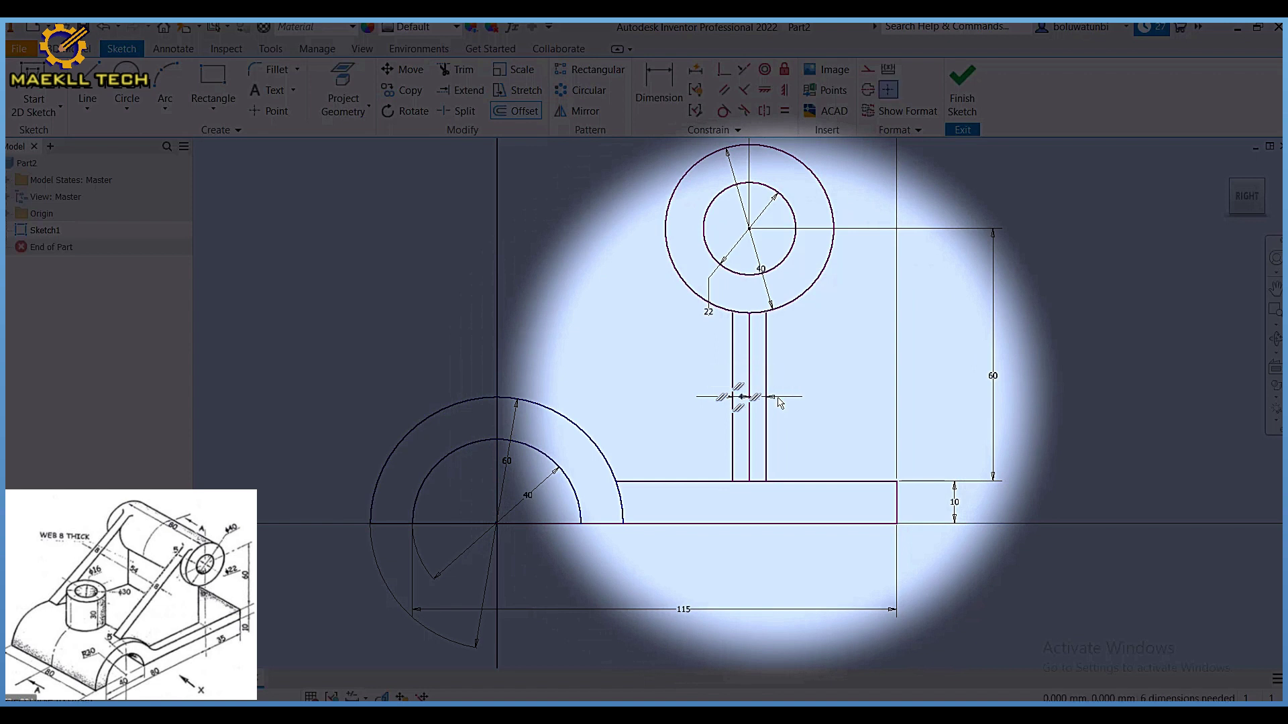
pyautogui.press('Escape')
pyautogui.click(749, 436)
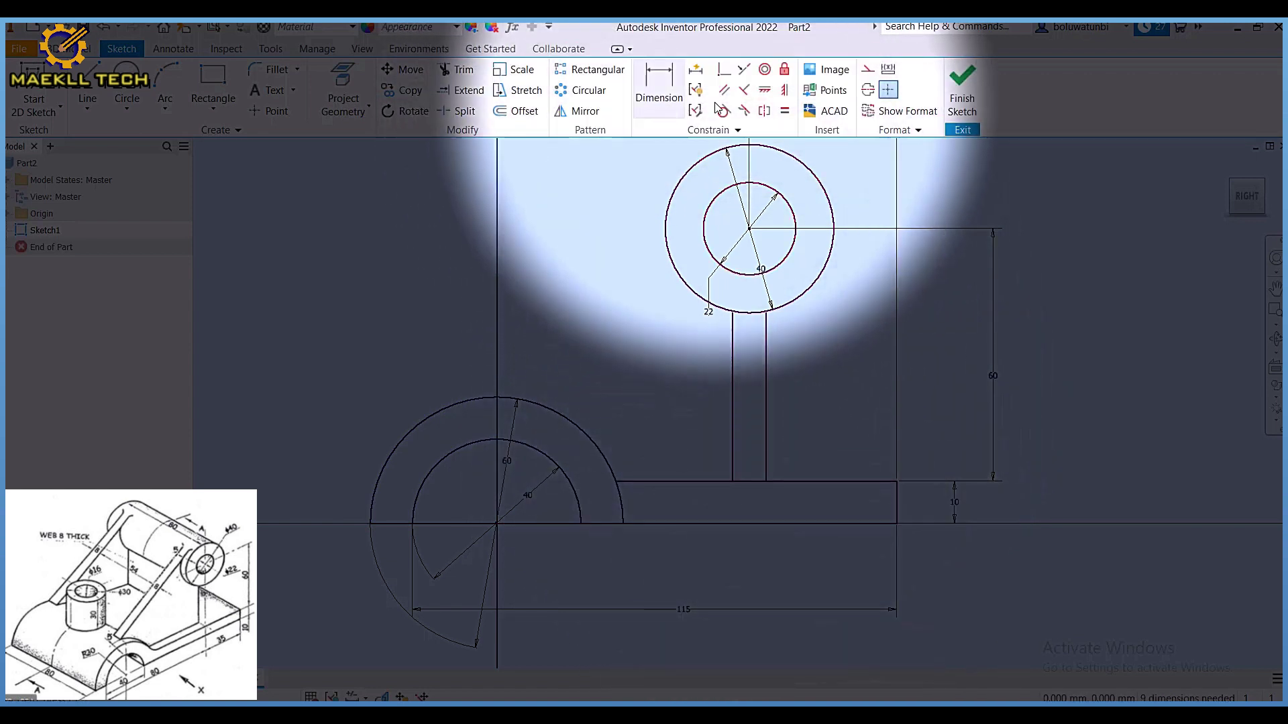
# Step: Extend both vertical support lines up to the 40 mm circle
pyautogui.click(465, 91)
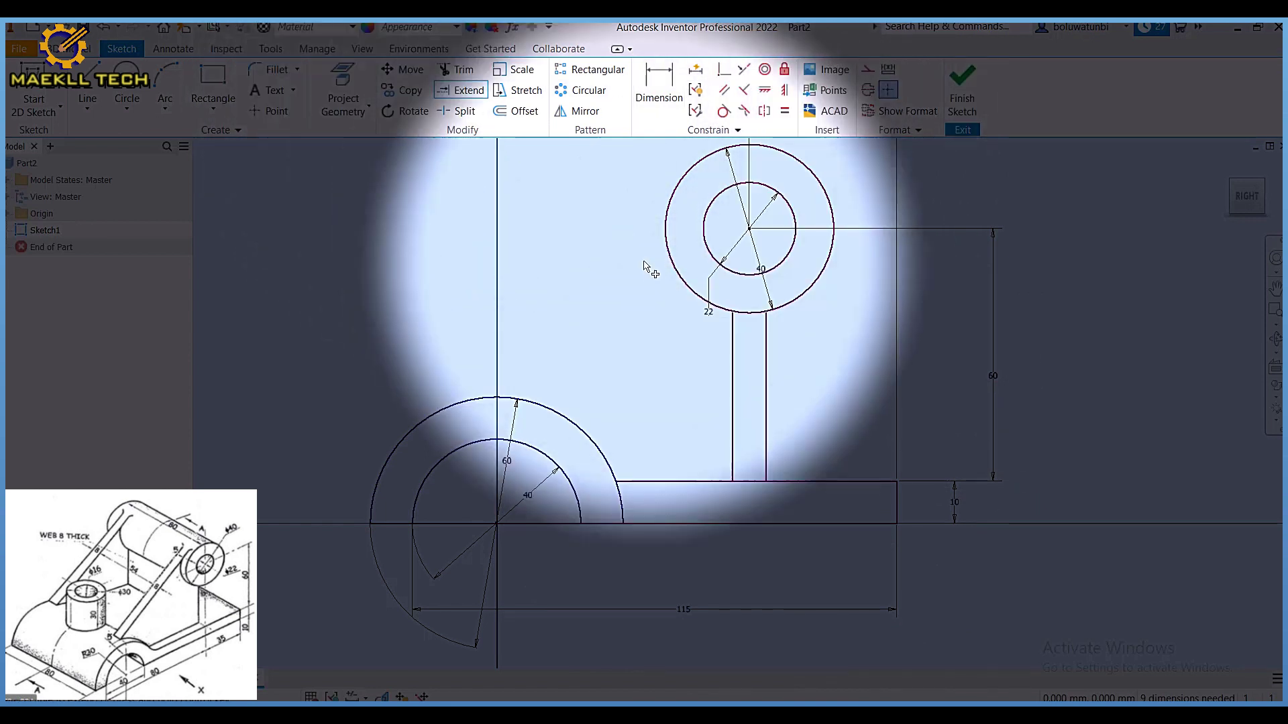
pyautogui.click(732, 351)
pyautogui.click(767, 395)
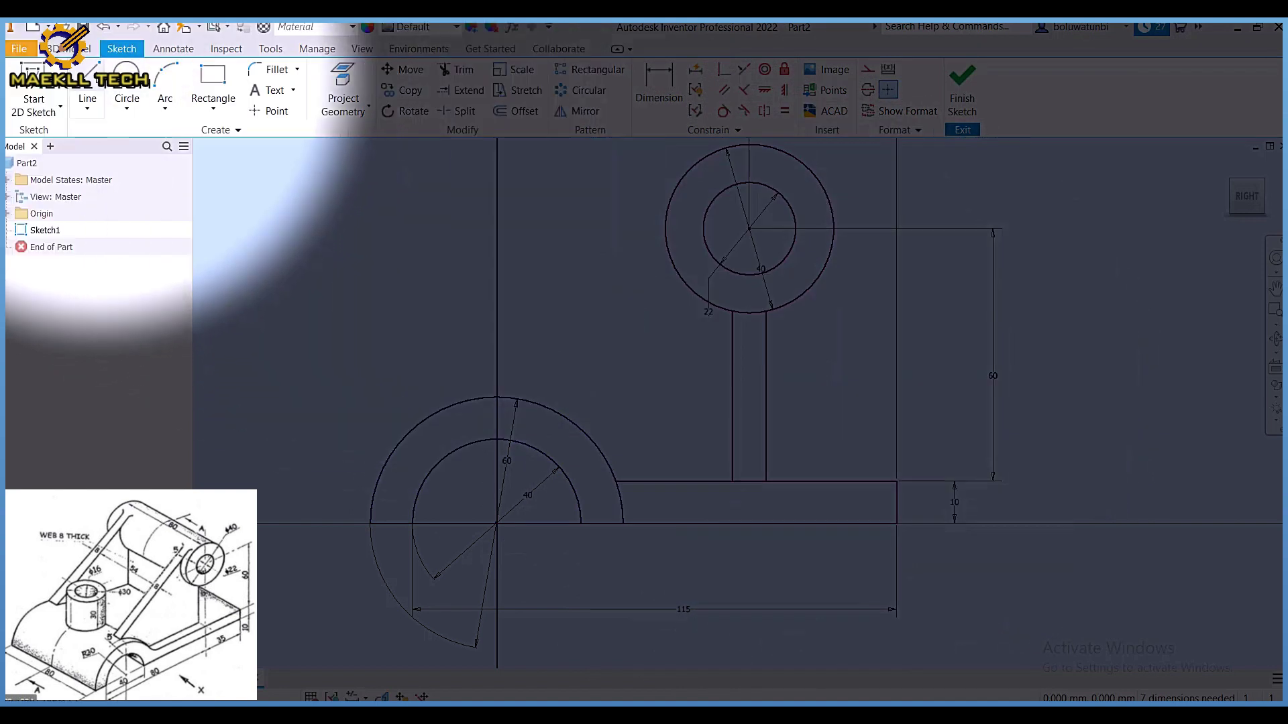
# Step: Draw the slanted web line from the upper 40 mm circle to the large arch's highest point, tangent to the circle
pyautogui.click(88, 100)
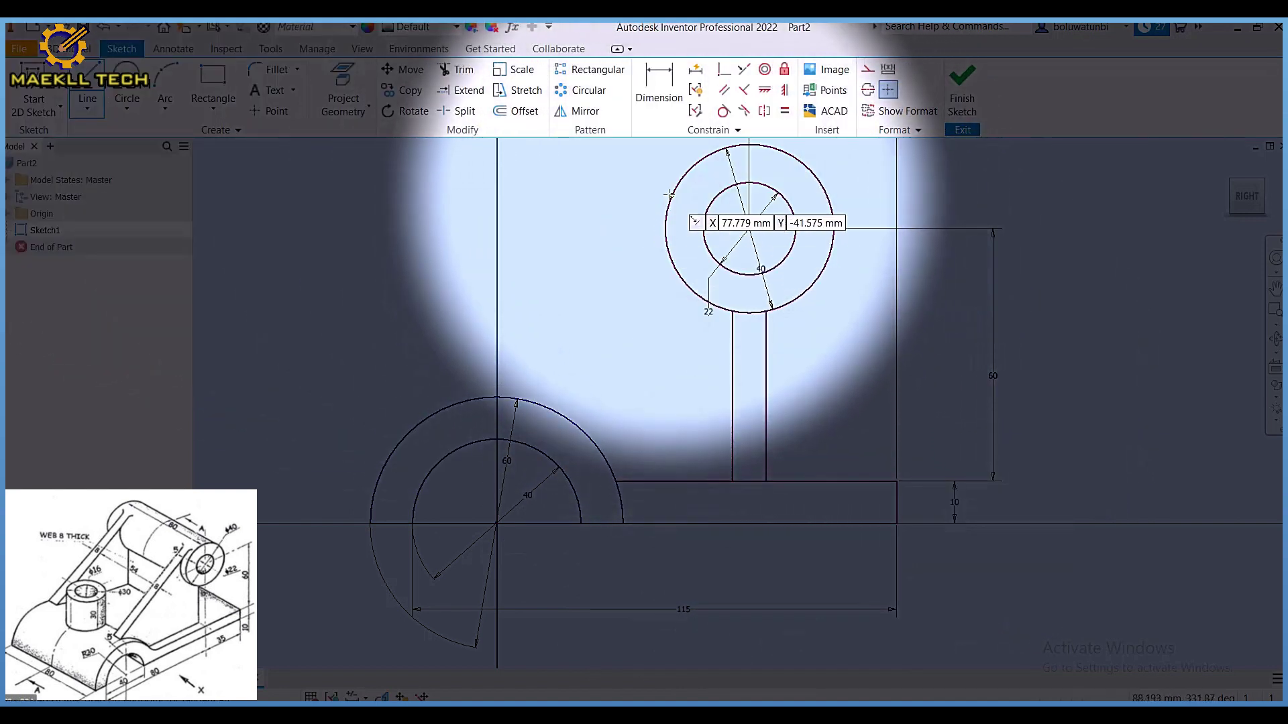
pyautogui.click(670, 195)
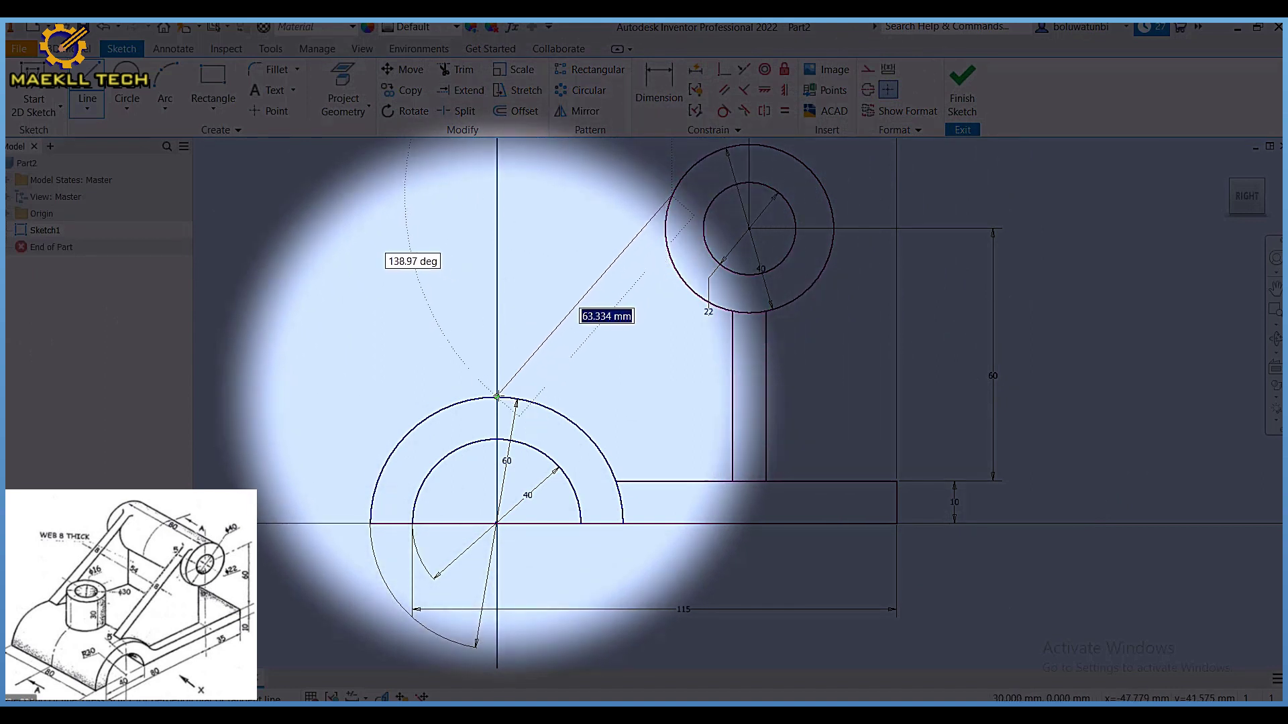
pyautogui.doubleClick(496, 397)
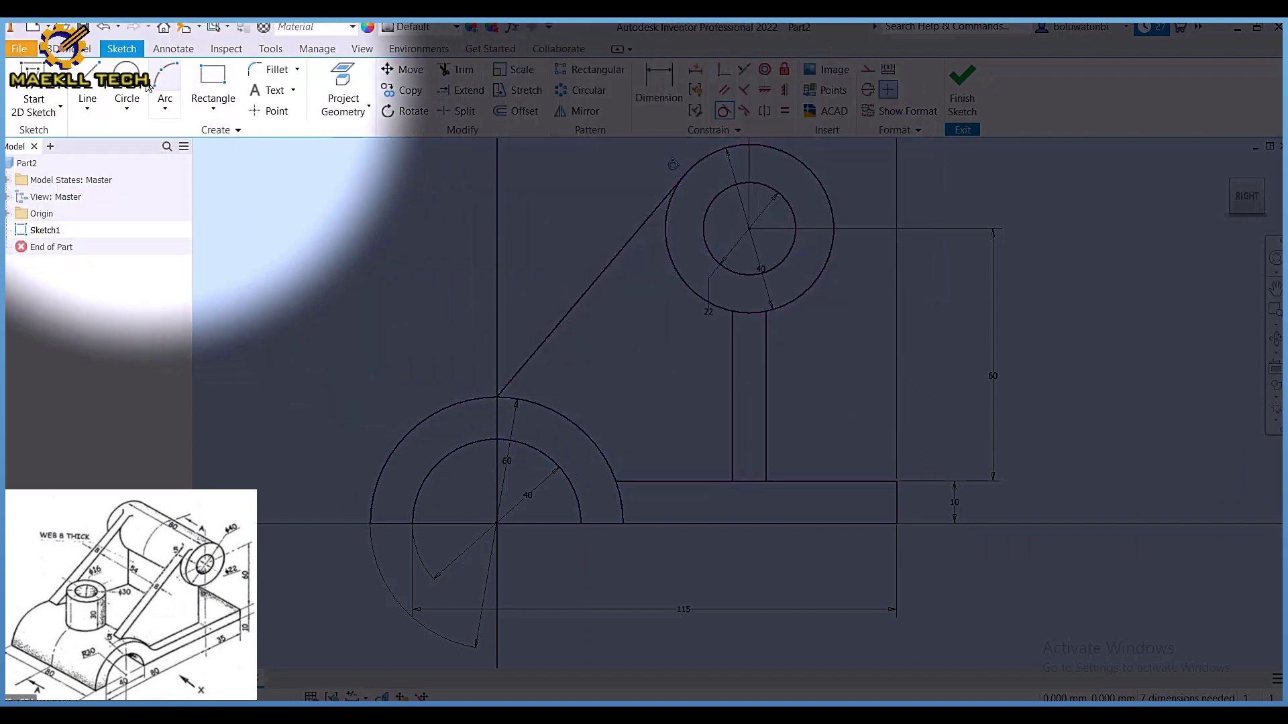
# Step: Sketch the boss half-profile above the large arch with two vertical lines reaching the outer arc, and set its overall width to 15 mm
pyautogui.click(87, 100)
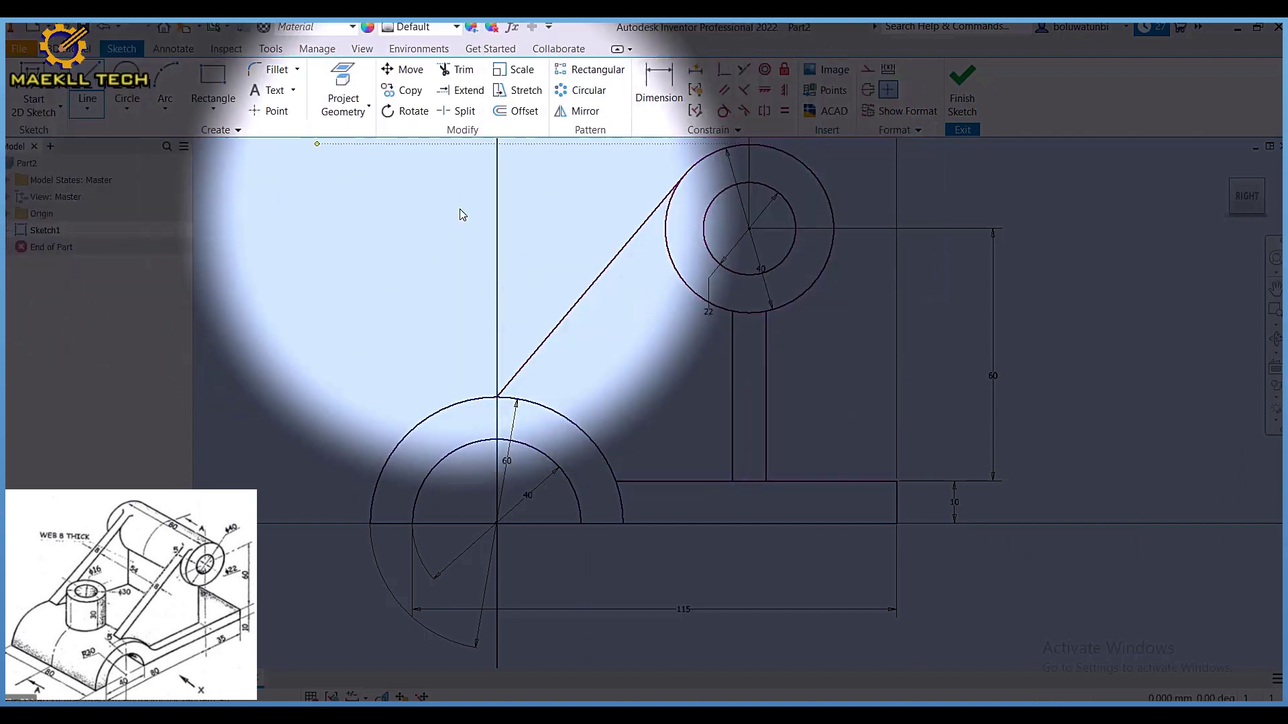
pyautogui.click(496, 269)
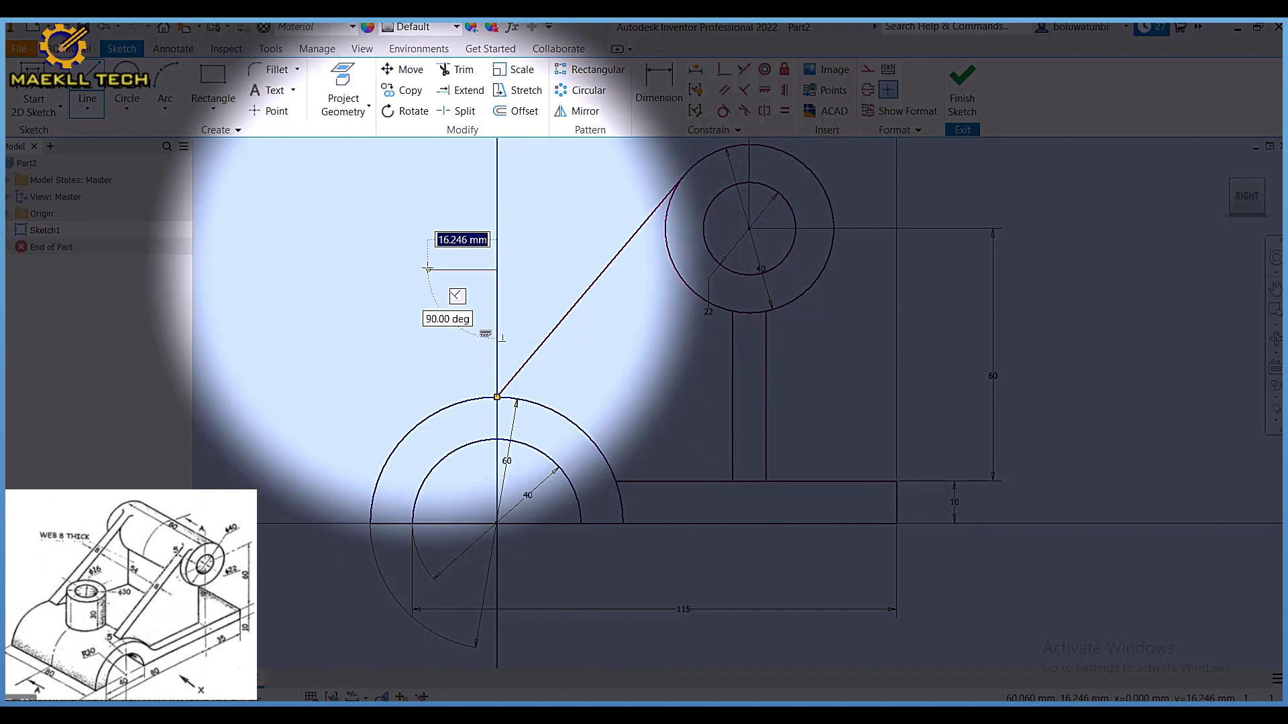
pyautogui.click(428, 417)
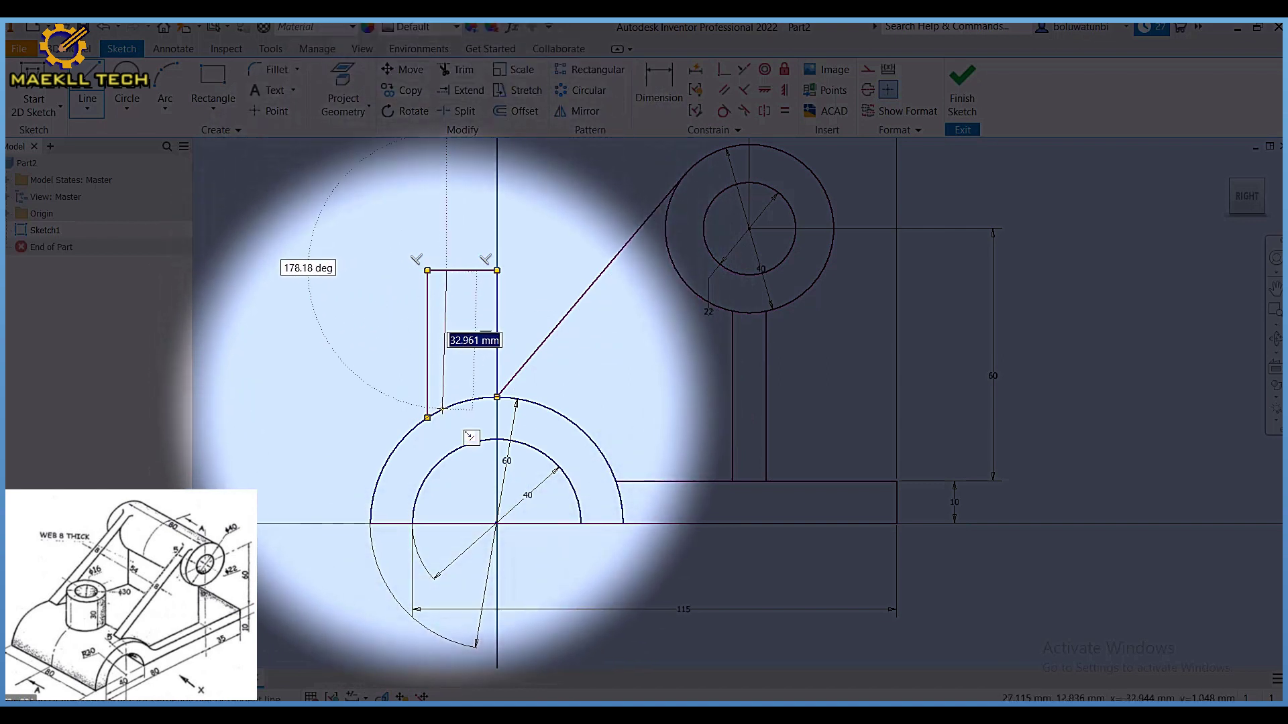
pyautogui.press('d')
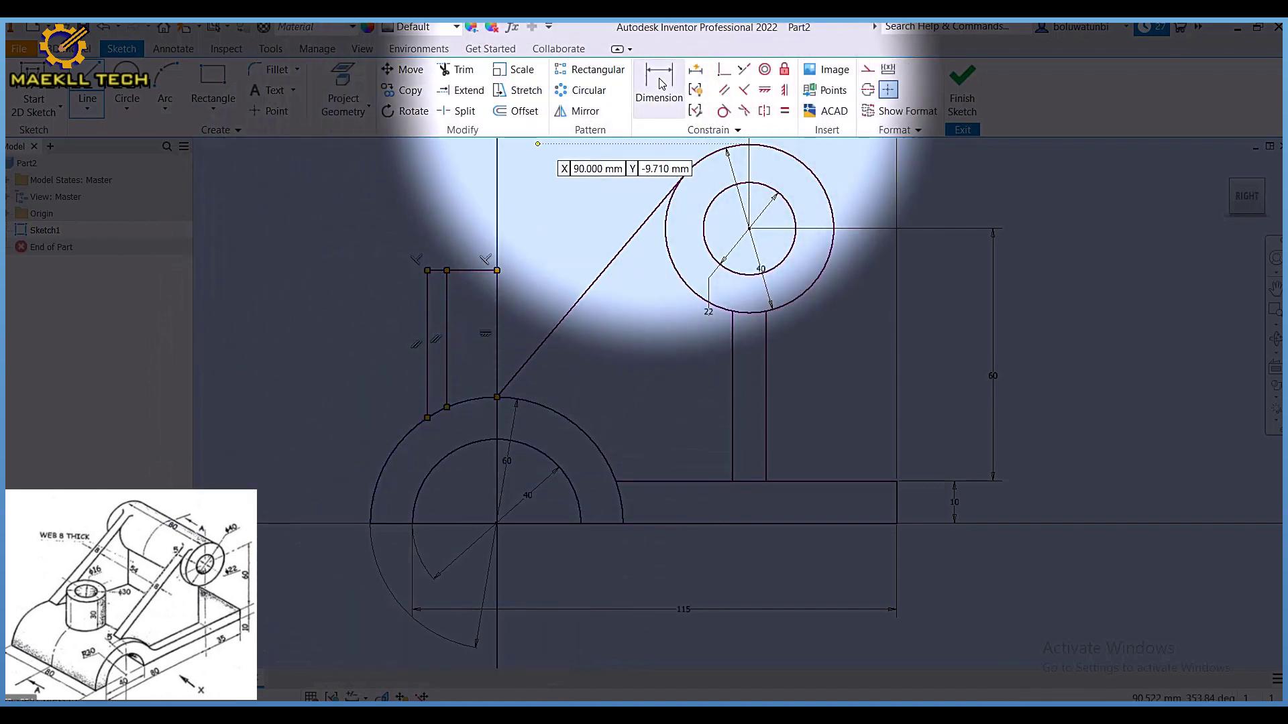
pyautogui.click(469, 271)
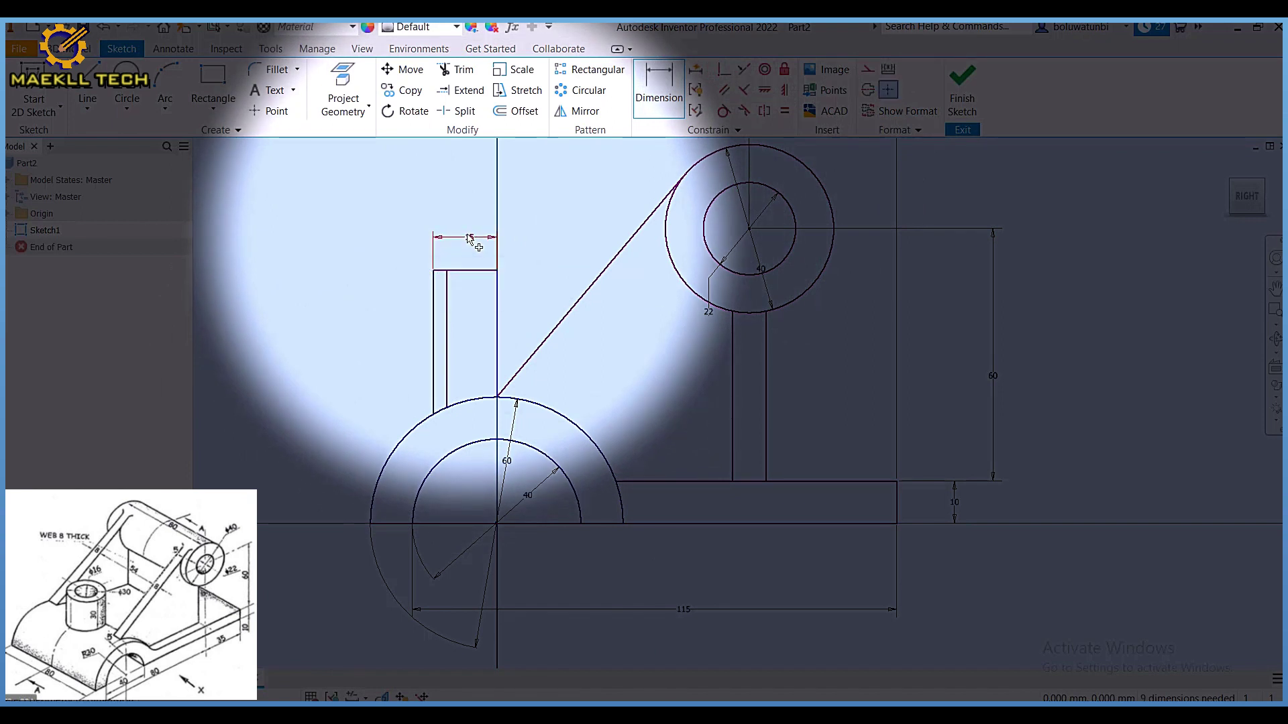
# Step: Dimension the boss half-profile's inner line 8 mm from the vertical centre line and its height 30 mm, and finish the sketch
pyautogui.click(447, 290)
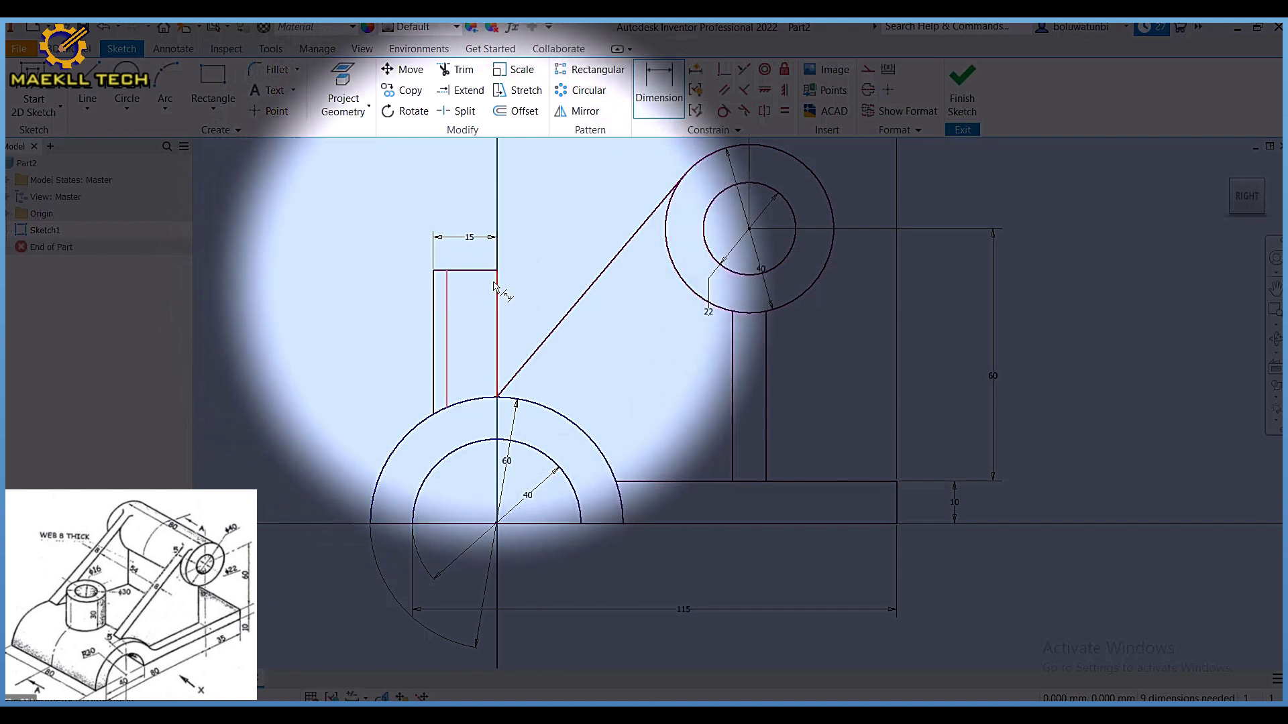
pyautogui.click(496, 287)
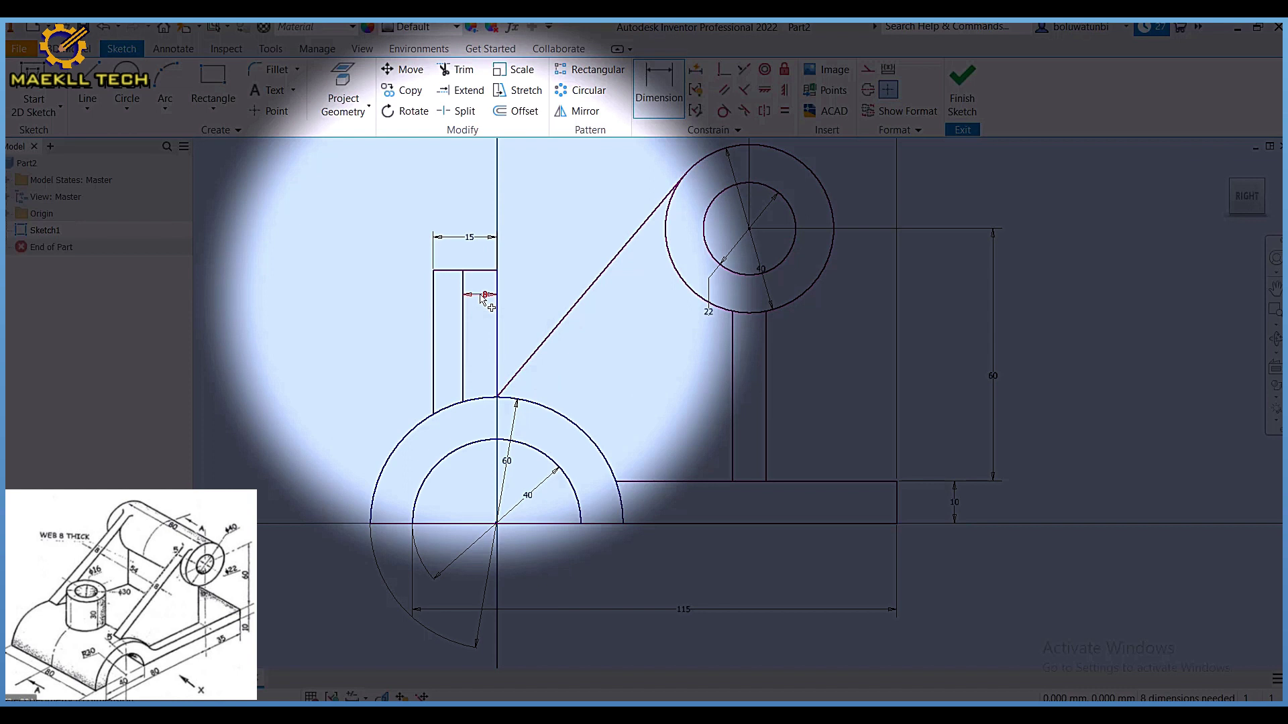
pyautogui.click(497, 310)
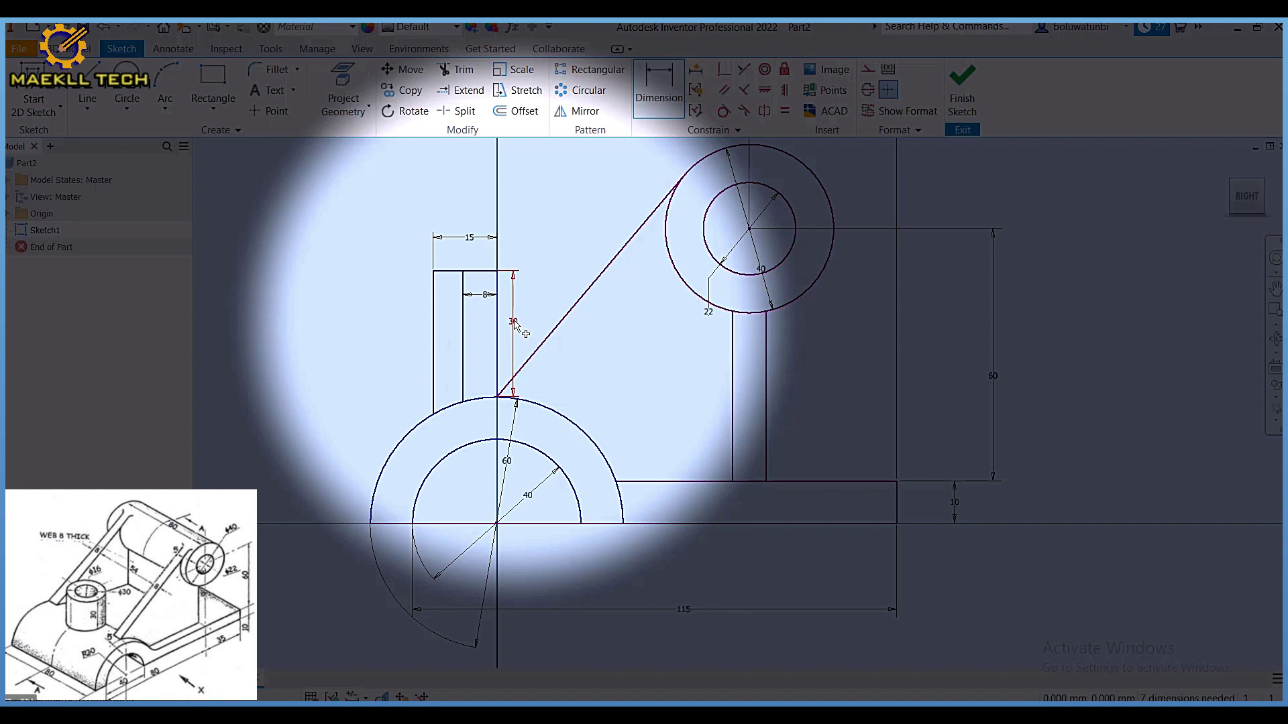
pyautogui.click(964, 94)
# Step: Extrude the arched base, plate and upper ring profiles together symmetrically to a total of 80 mm
pyautogui.moveTo(900, 230)
pyautogui.mouseDown(button='middle')
pyautogui.moveTo(597, 282)
pyautogui.moveTo(533, 434)
pyautogui.moveTo(510, 470)
pyautogui.moveTo(472, 486)
pyautogui.mouseUp(button='middle')
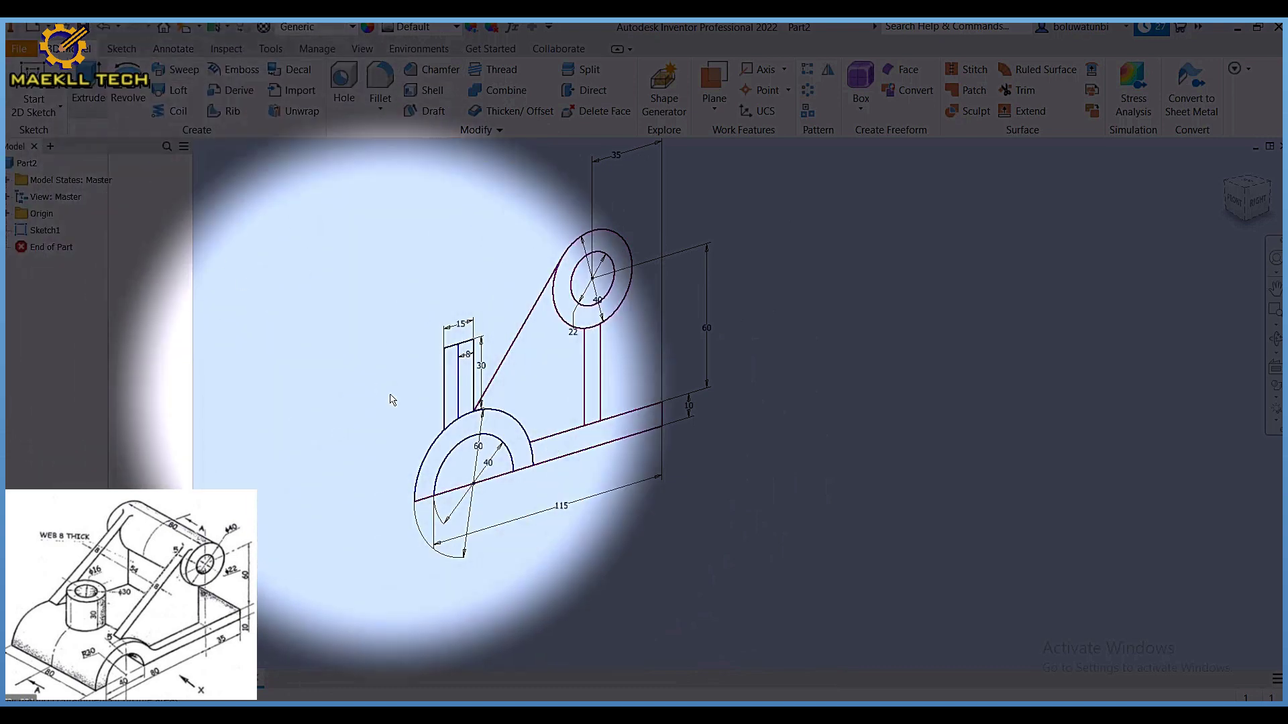
pyautogui.press('e')
pyautogui.click(543, 449)
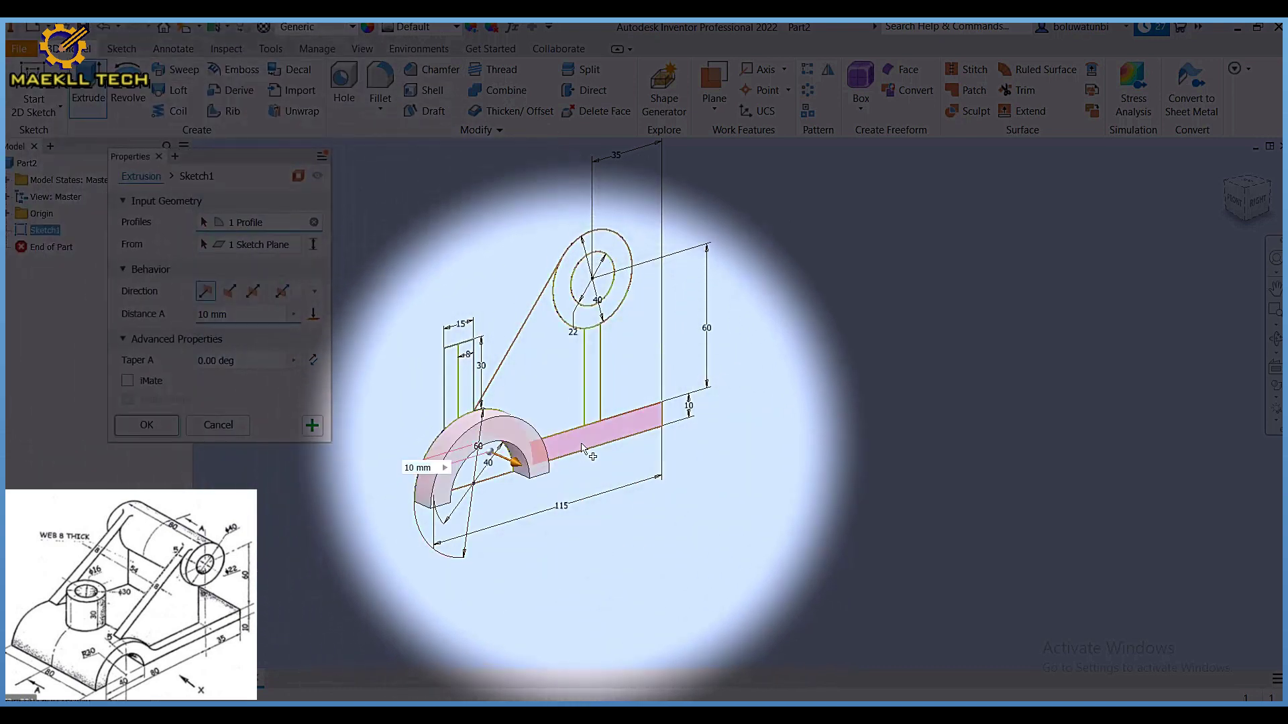
pyautogui.click(582, 446)
pyautogui.click(610, 310)
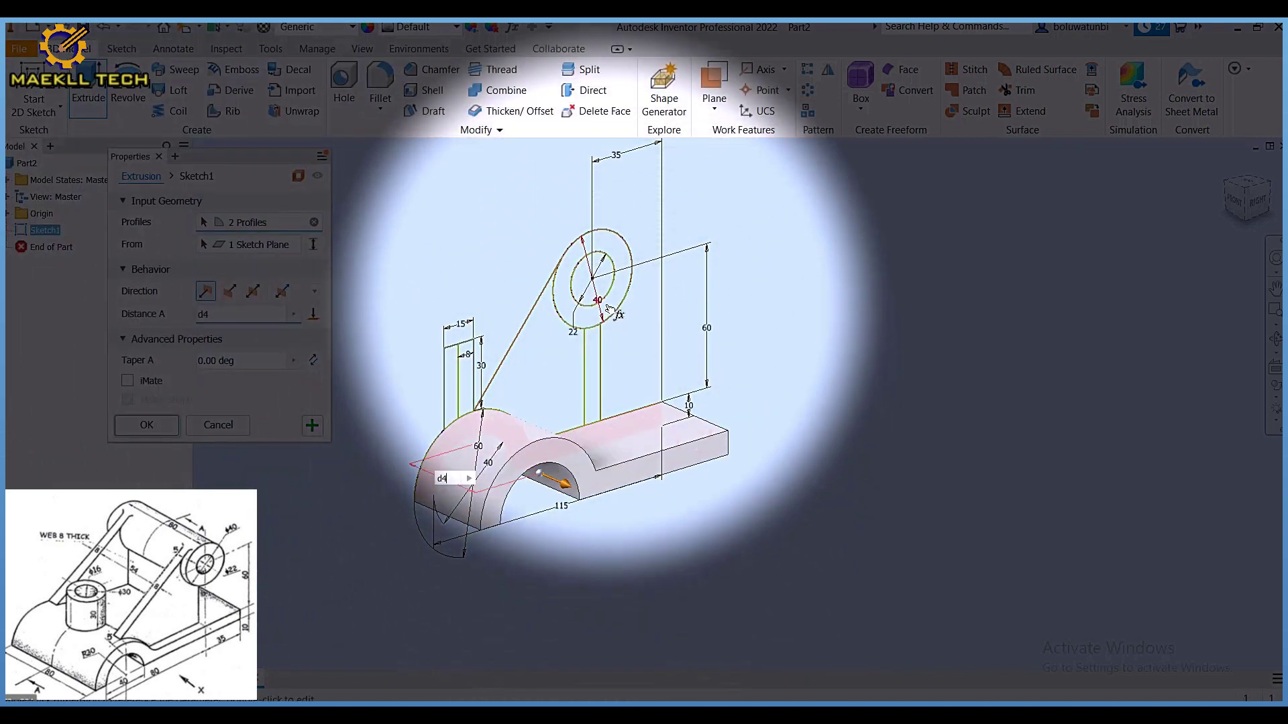
pyautogui.click(617, 296)
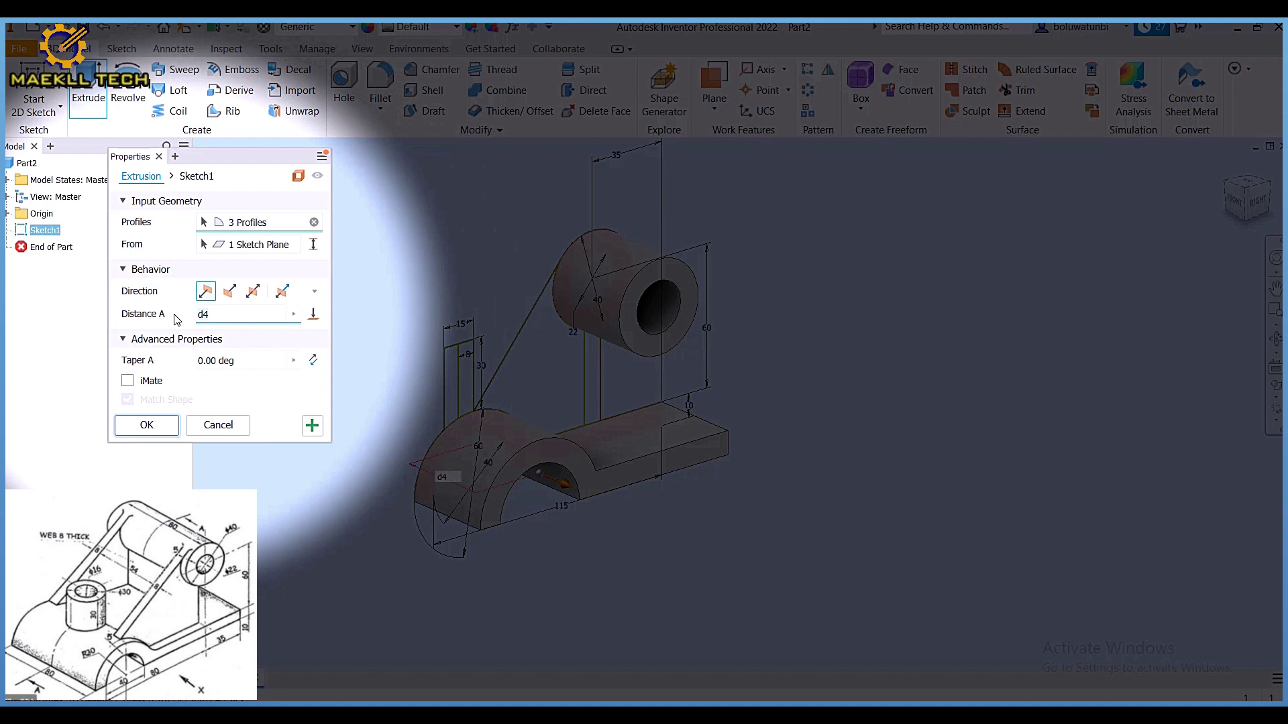
pyautogui.click(252, 293)
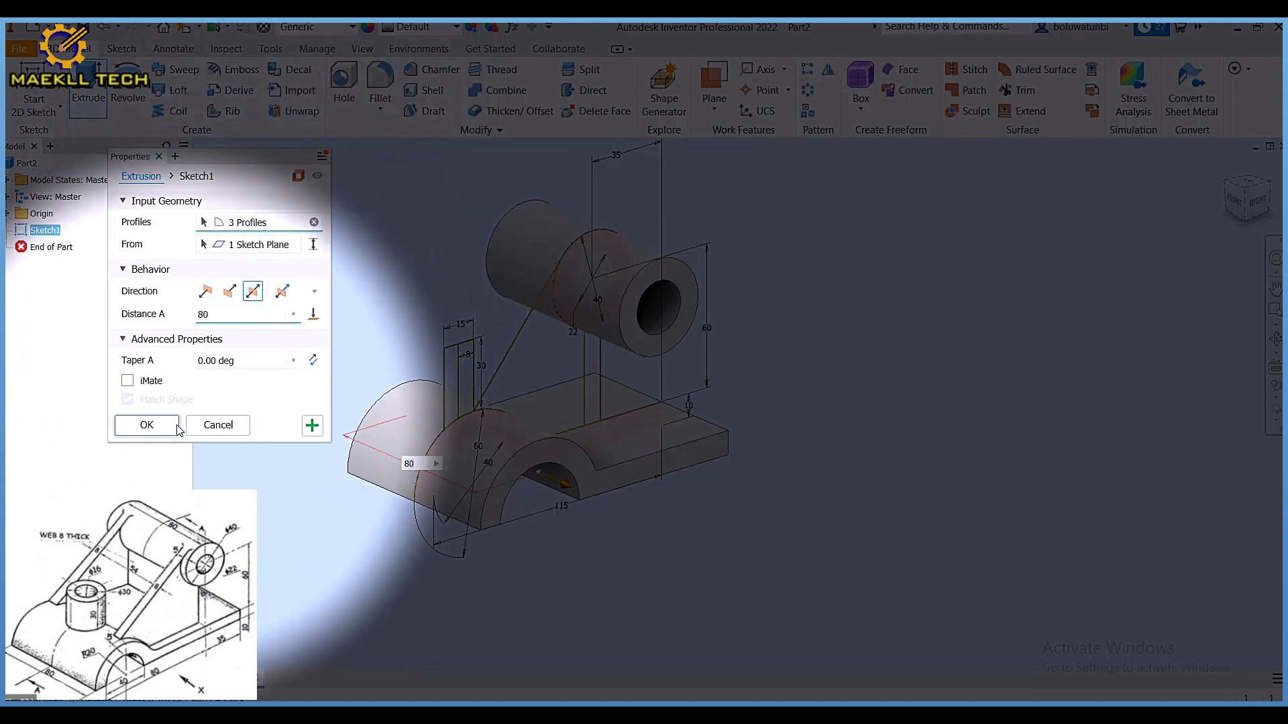
pyautogui.click(148, 425)
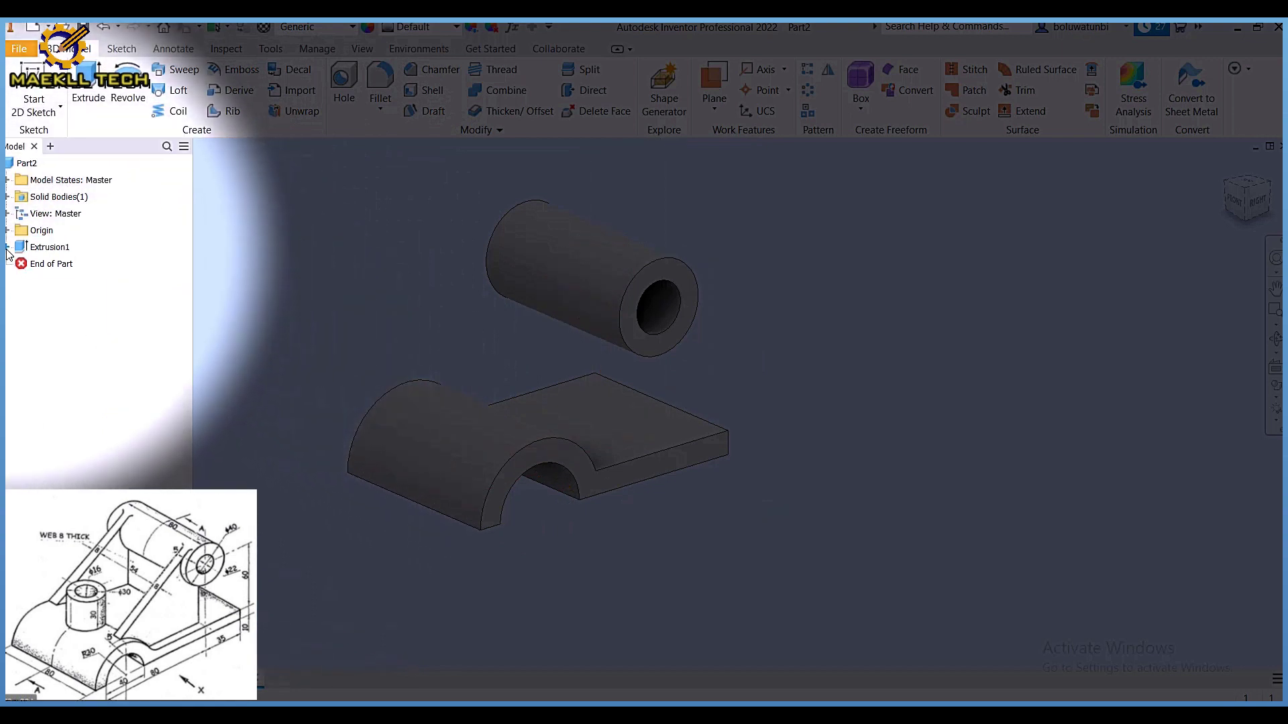
# Step: Share the sketch used by the first extrusion so its remaining profiles can be reused
pyautogui.click(52, 264)
pyautogui.rightClick(54, 264)
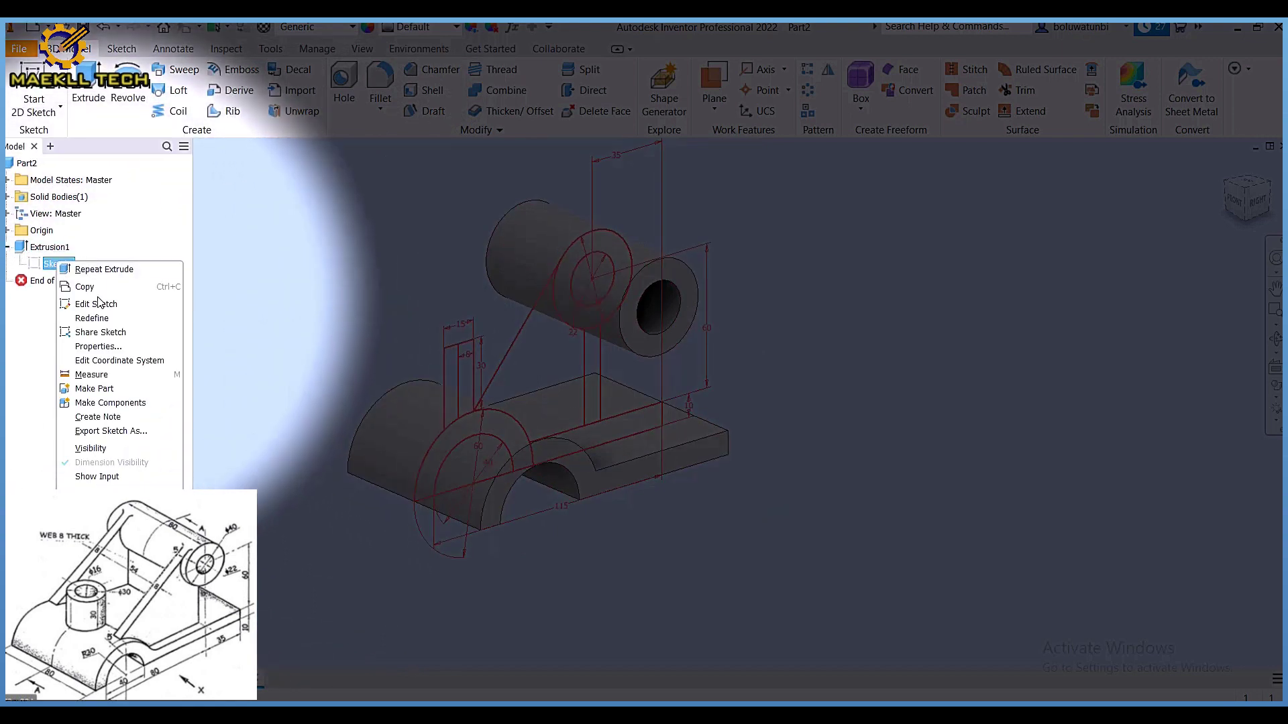
pyautogui.click(101, 333)
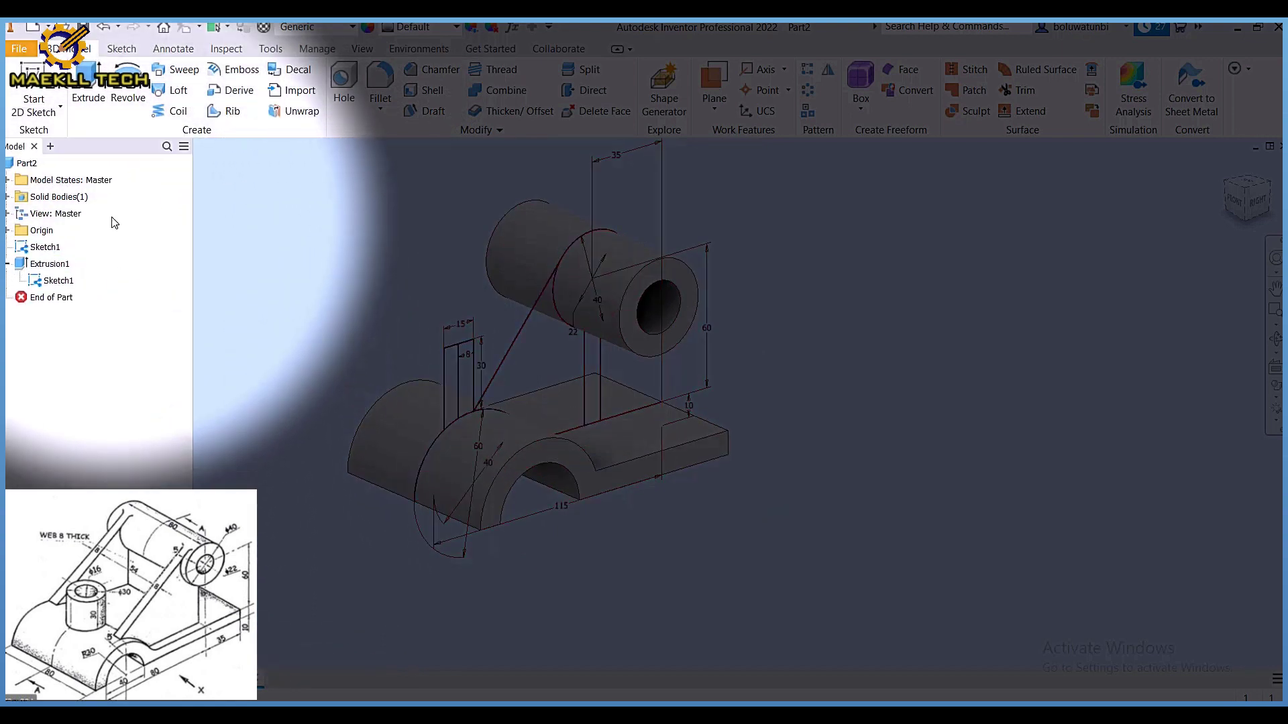
# Step: Extrude the vertical support and slanted web profiles symmetrically to a total of 70 mm, joined to the body
pyautogui.click(89, 86)
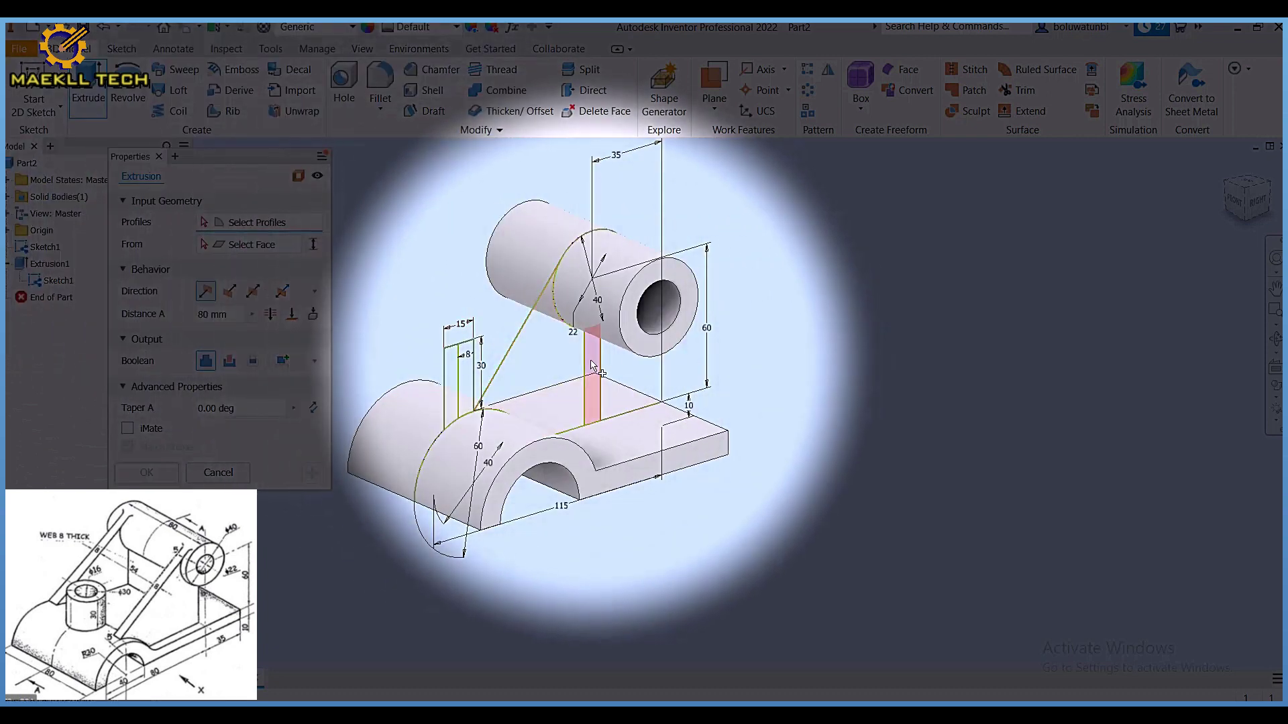
pyautogui.click(554, 374)
pyautogui.click(526, 375)
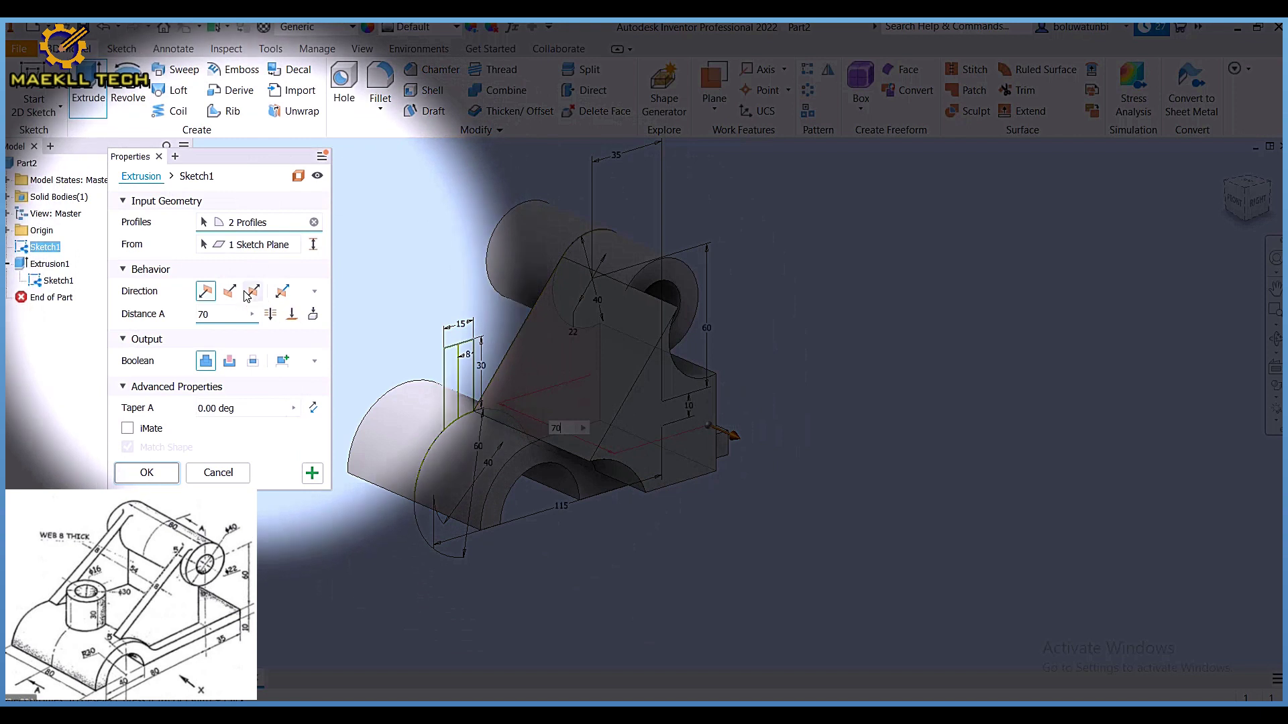
pyautogui.click(253, 292)
pyautogui.click(146, 472)
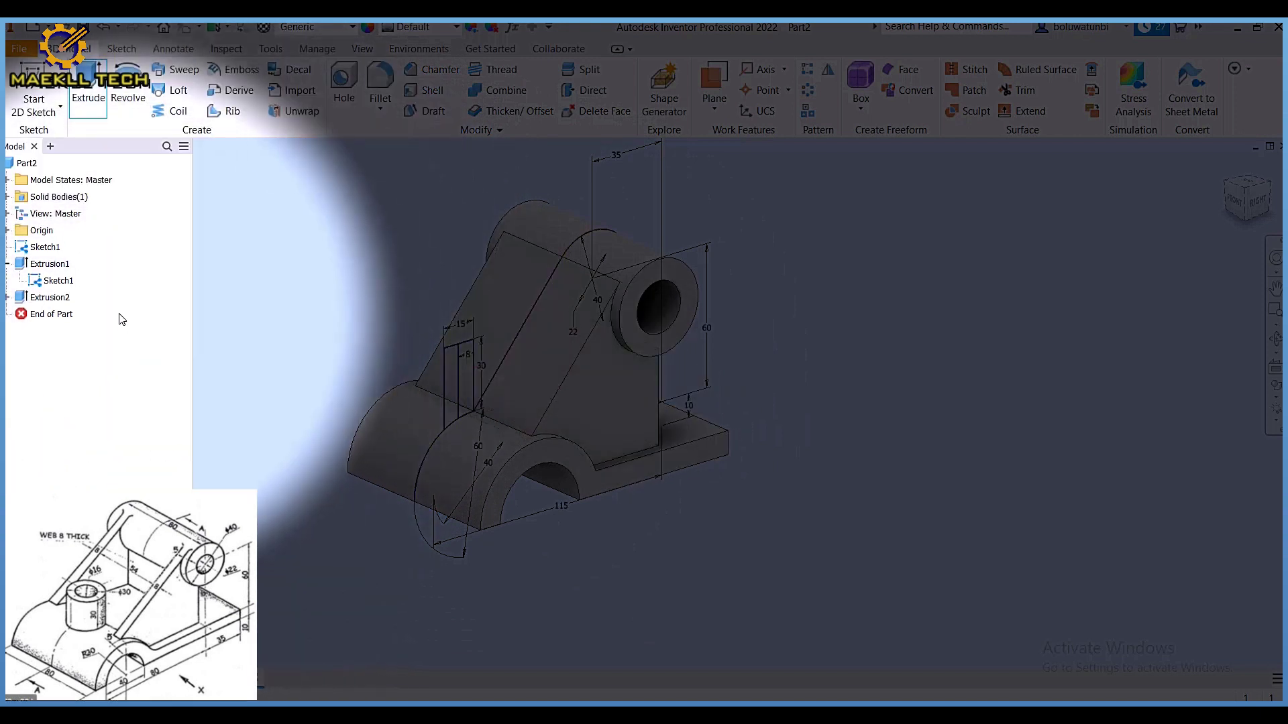
# Step: Cut the slanted web profile symmetrically with a 54 mm extrusion, leaving a thin web on each side
pyautogui.click(102, 94)
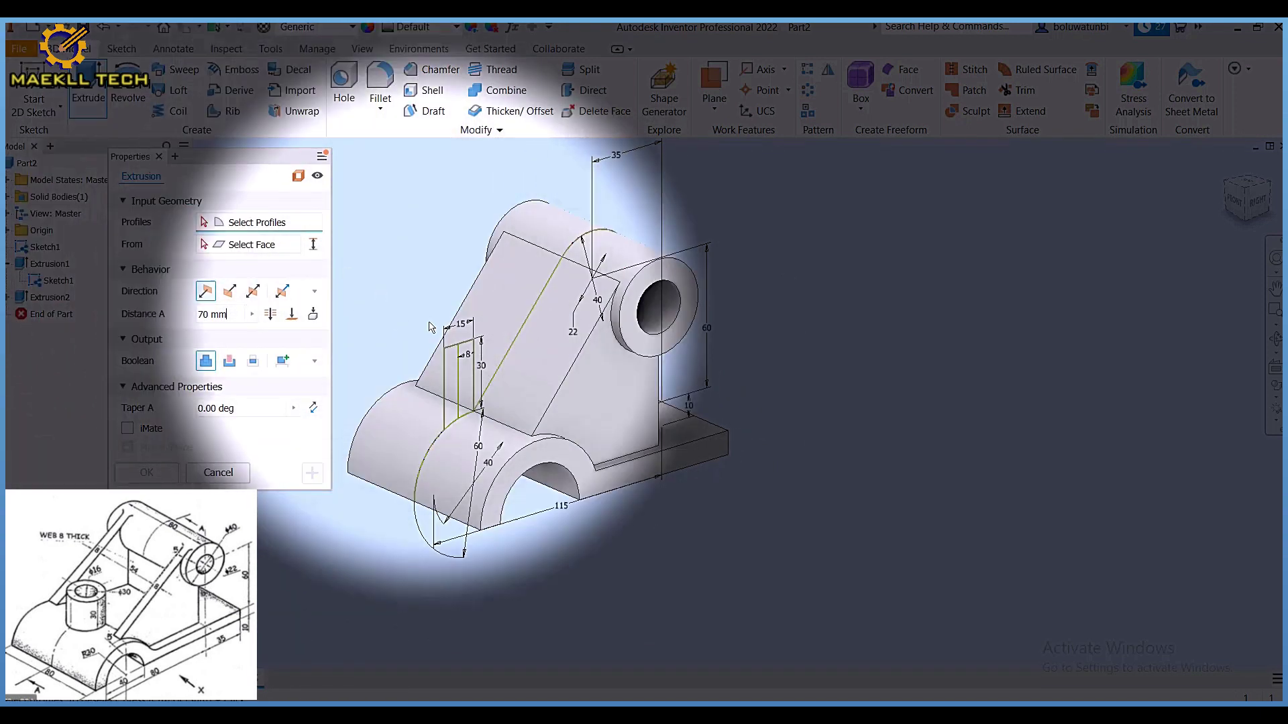
pyautogui.click(532, 347)
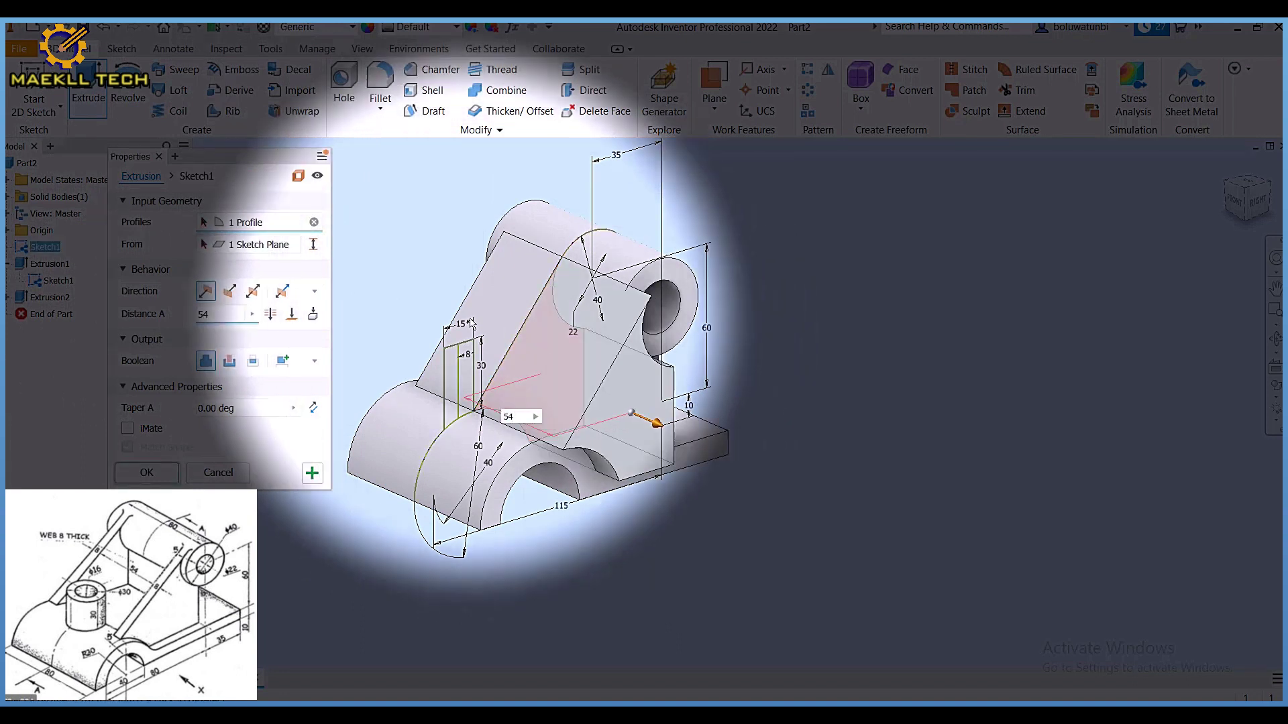
pyautogui.click(253, 293)
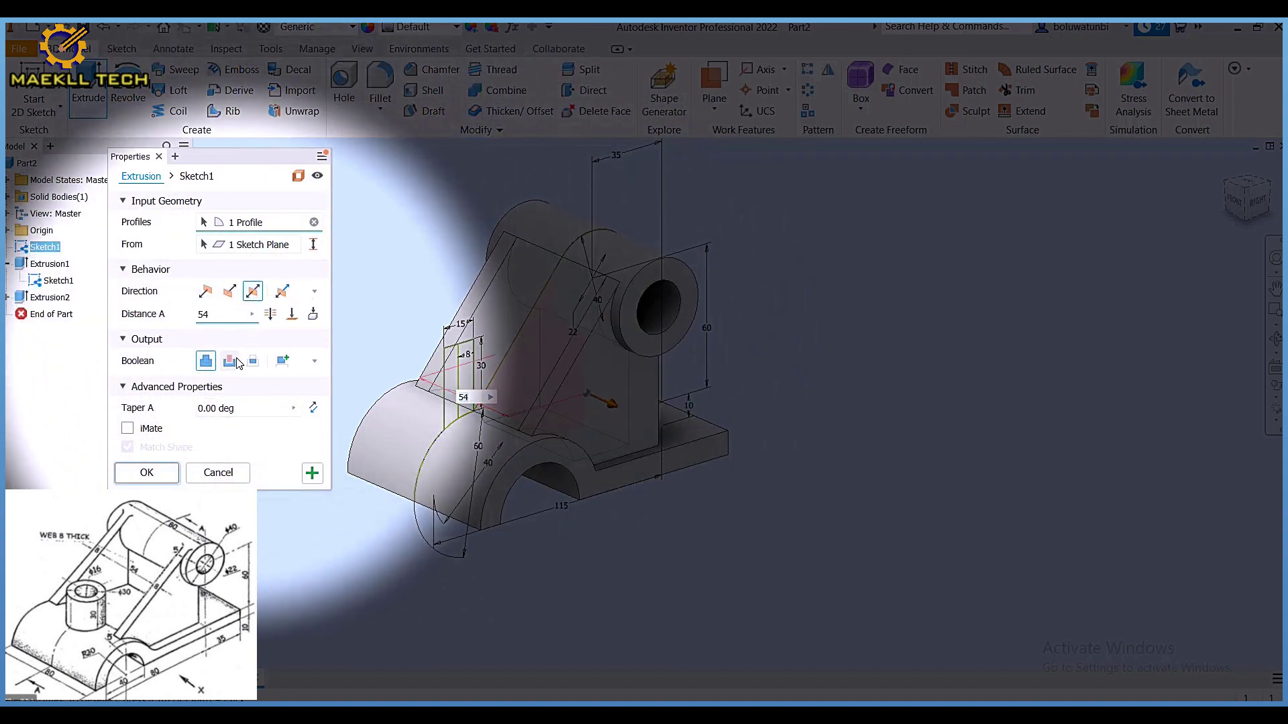
pyautogui.click(229, 361)
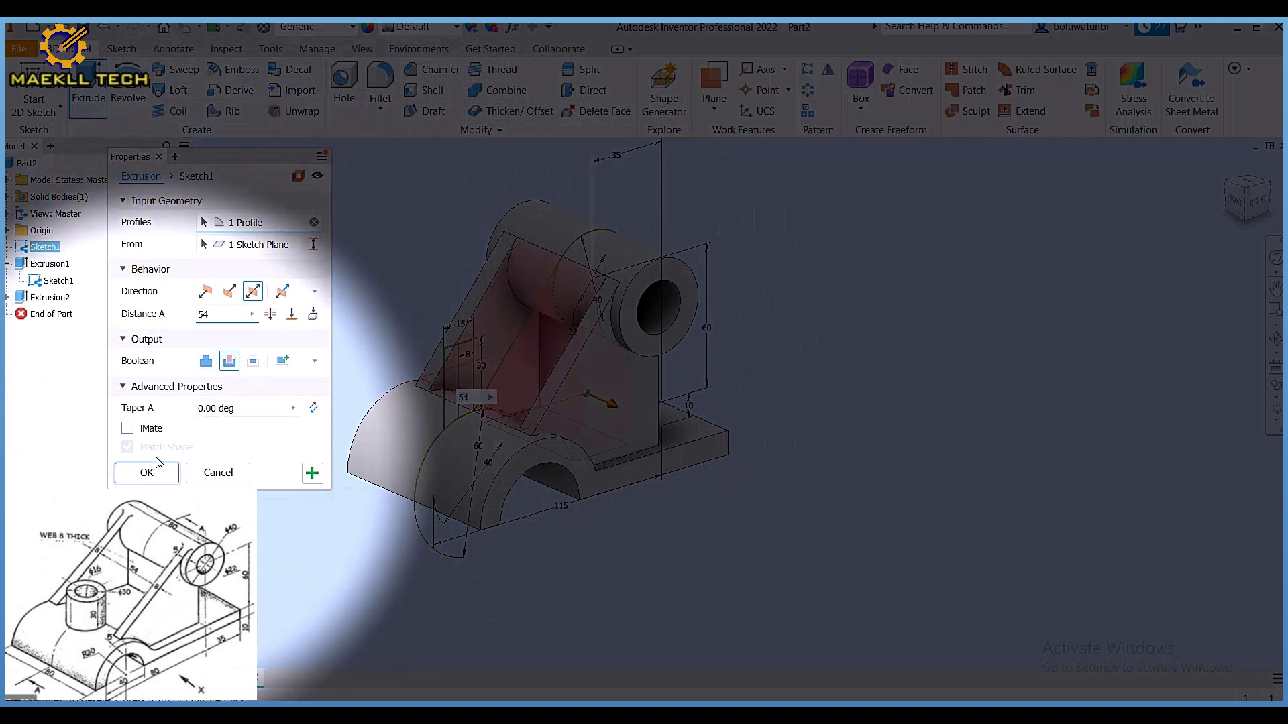
pyautogui.click(147, 473)
# Step: Revolve the boss wall profile a full 360 degrees about the vertical centre line above the arch
pyautogui.click(128, 88)
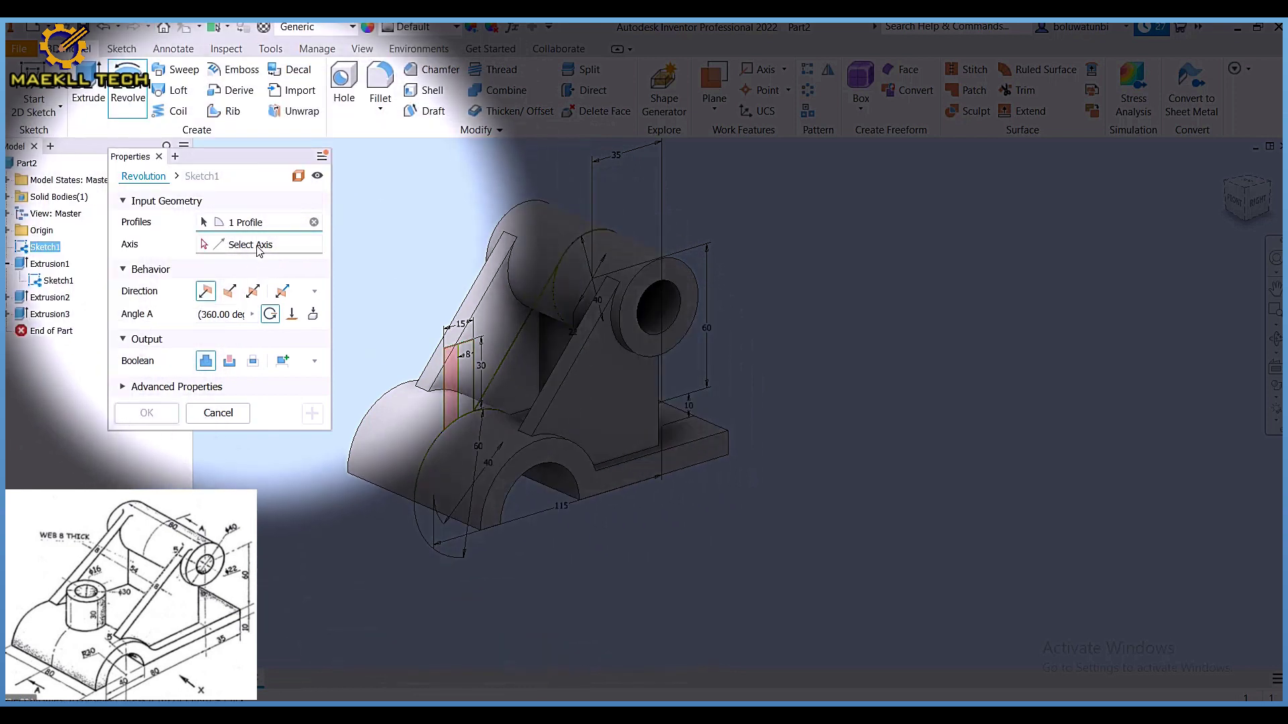
pyautogui.click(259, 249)
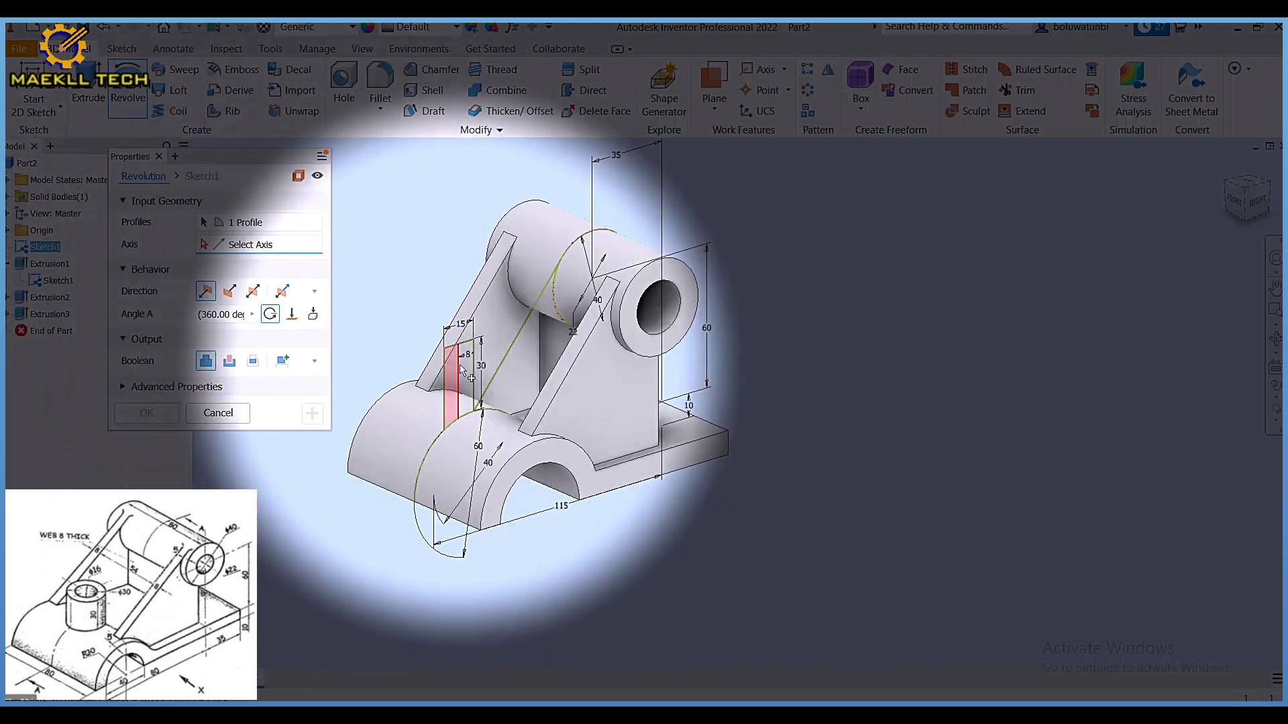
pyautogui.click(471, 381)
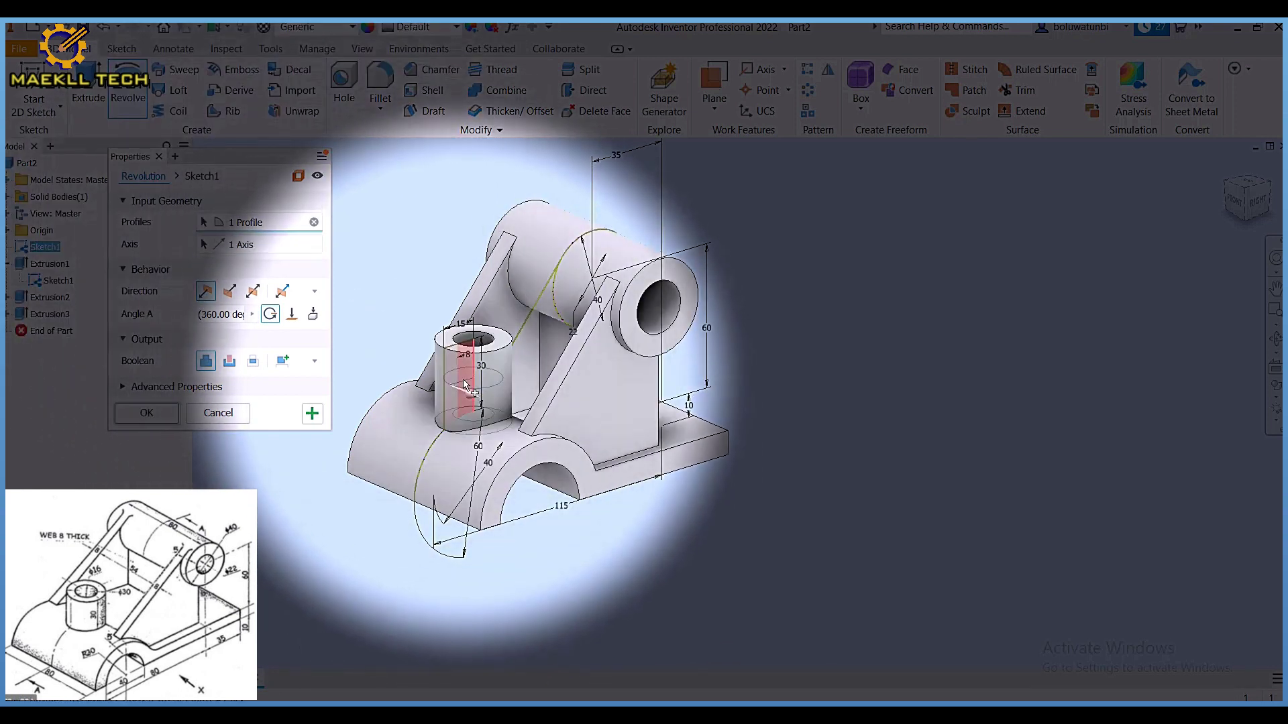
pyautogui.click(146, 413)
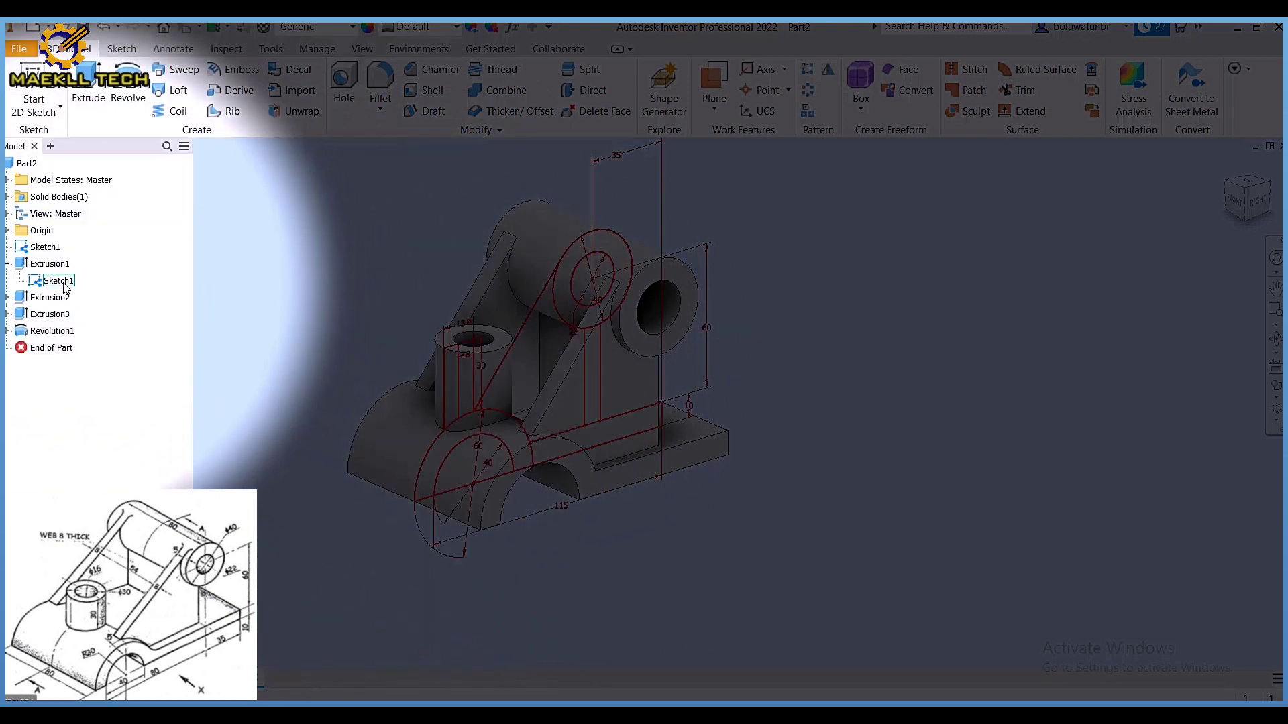
# Step: Hide the shared profile sketch and its dimensions from the model
pyautogui.rightClick(65, 287)
pyautogui.click(104, 454)
pyautogui.scroll(-2, 607, 417)
pyautogui.moveTo(598, 419); pyautogui.dragTo(571, 464, button='middle')
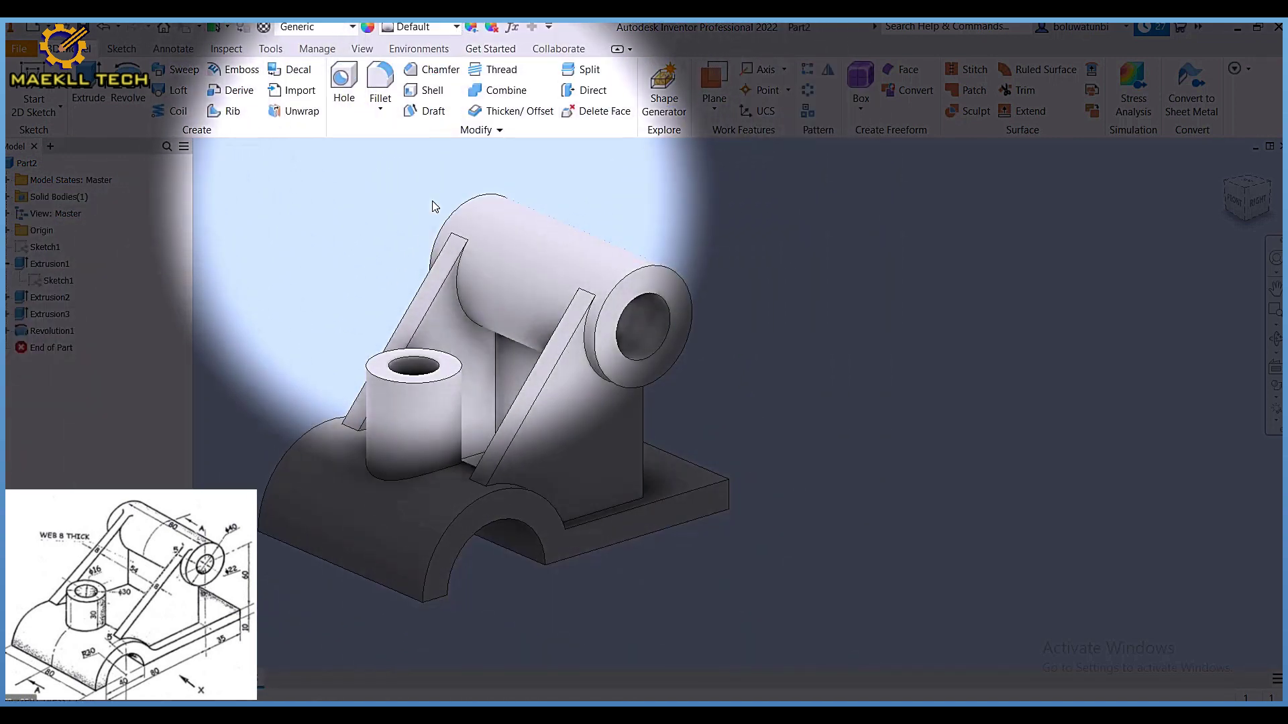
# Step: Apply the Titanium - Polished appearance to the bracket
pyautogui.click(419, 26)
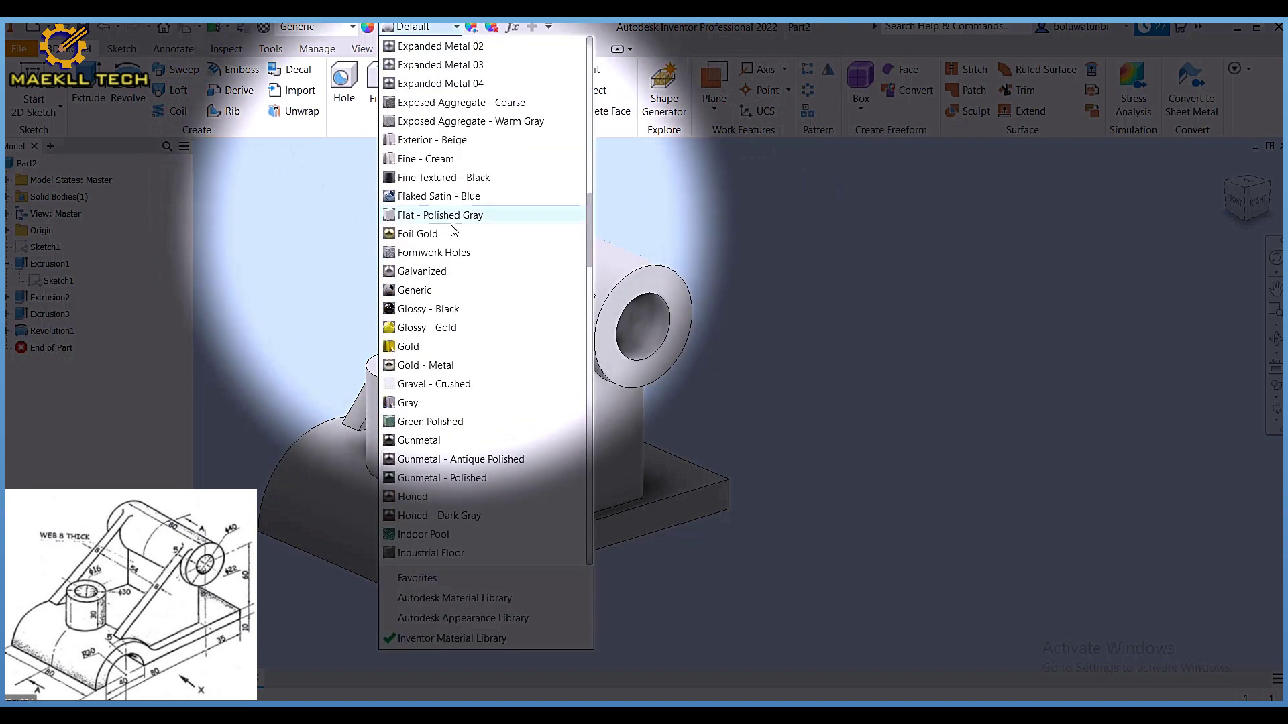
pyautogui.scroll(-20, 459, 308)
pyautogui.scroll(-13, 461, 313)
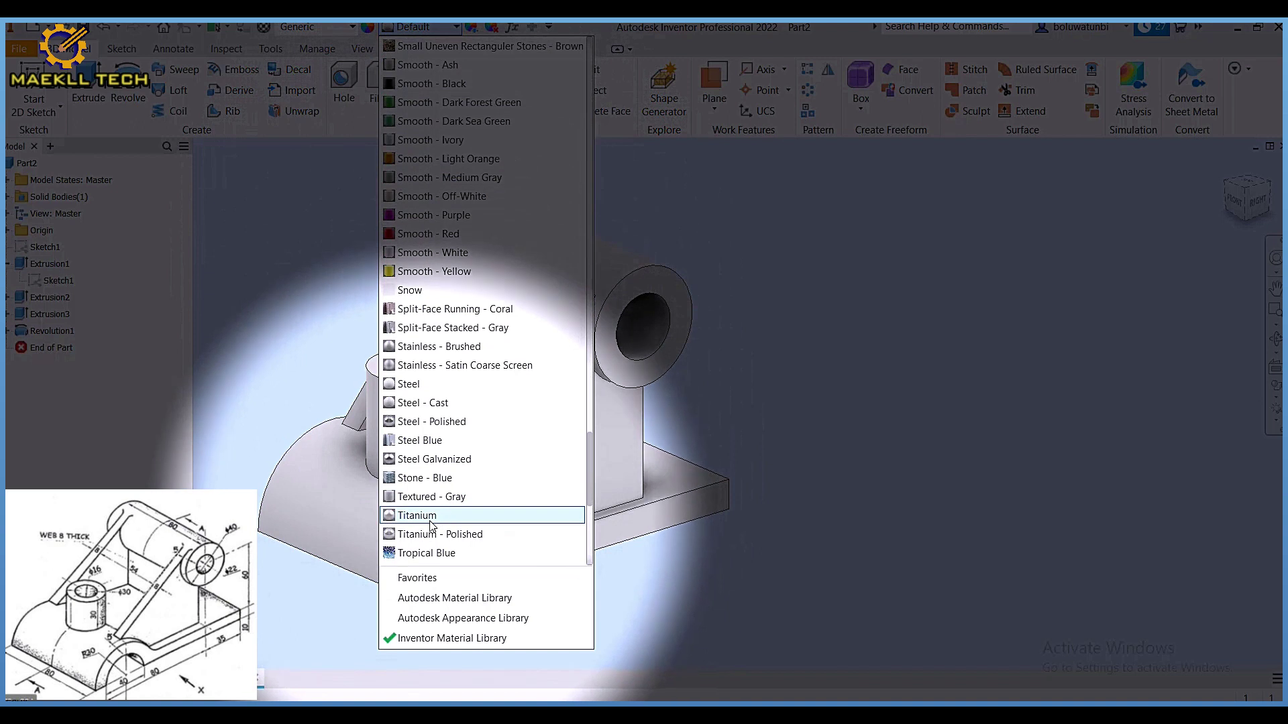
pyautogui.click(439, 534)
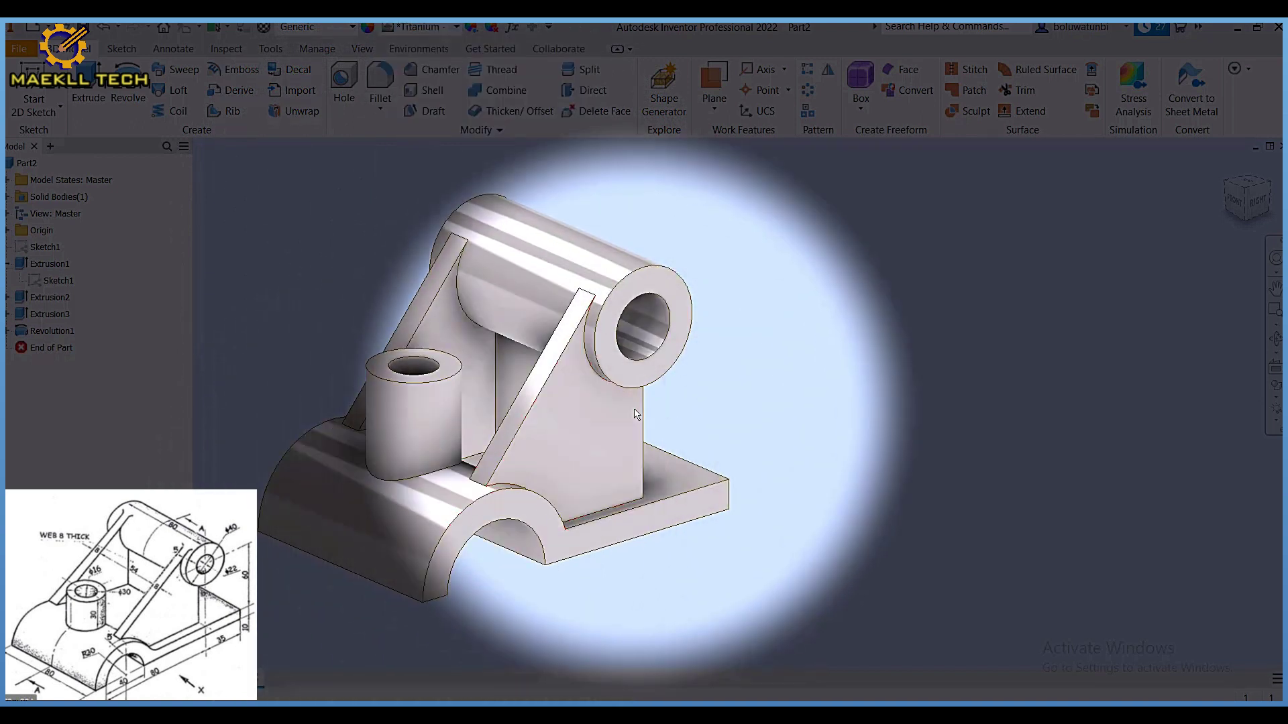
# Step: Examine the finished bracket from all four corner views and inspect its boss, webs and cylinder up close
pyautogui.scroll(5, 627, 399)
pyautogui.scroll(-5, 627, 397)
pyautogui.scroll(1, 644, 392)
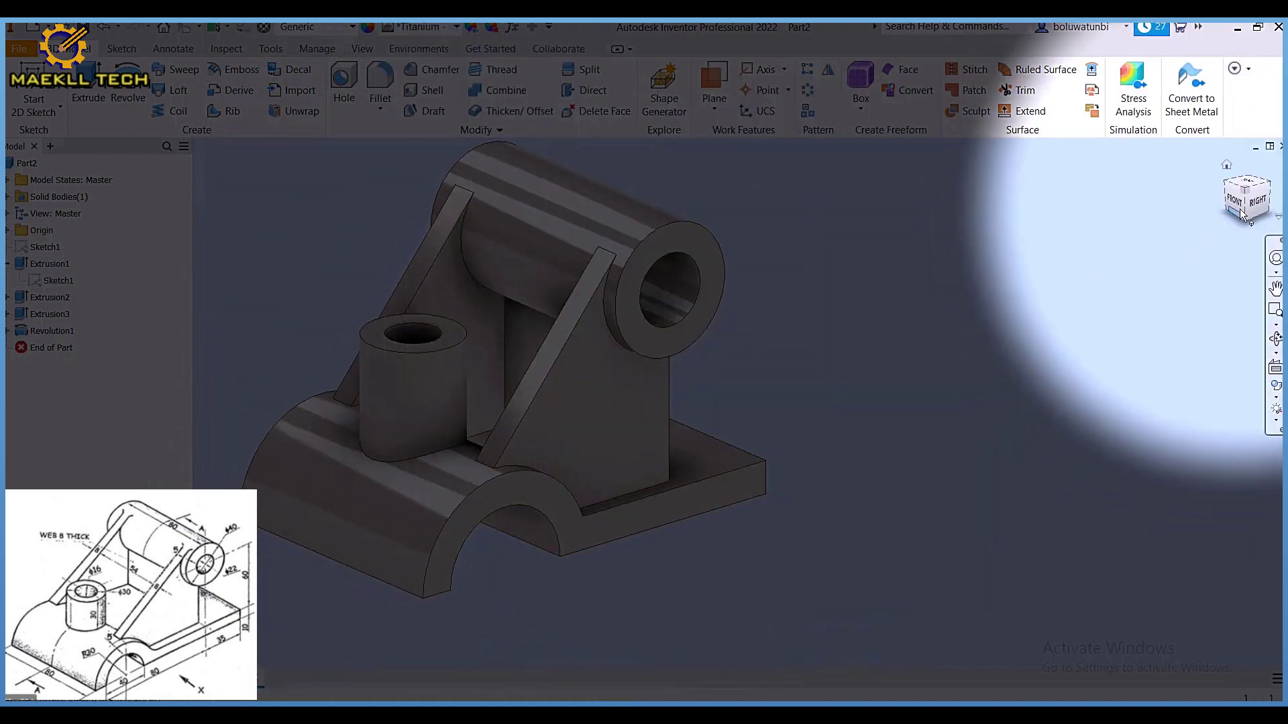
pyautogui.click(1268, 186)
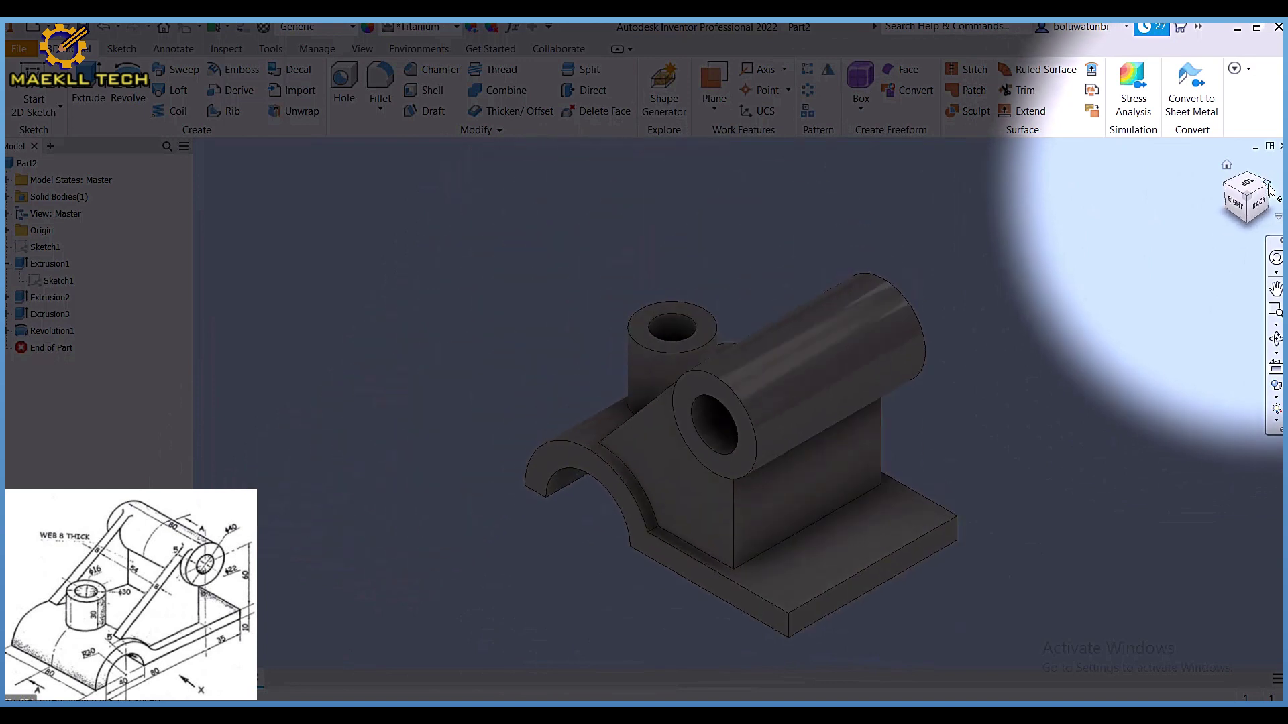
pyautogui.click(1268, 187)
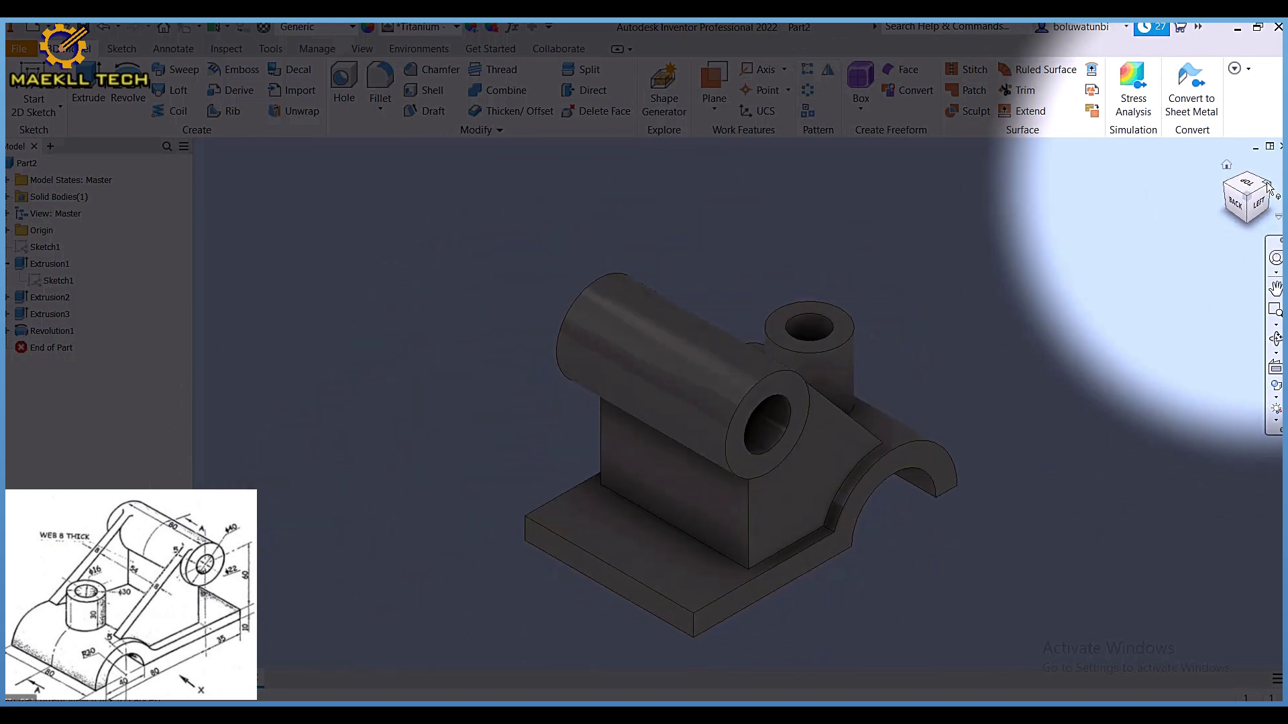
pyautogui.click(1268, 186)
pyautogui.click(1268, 187)
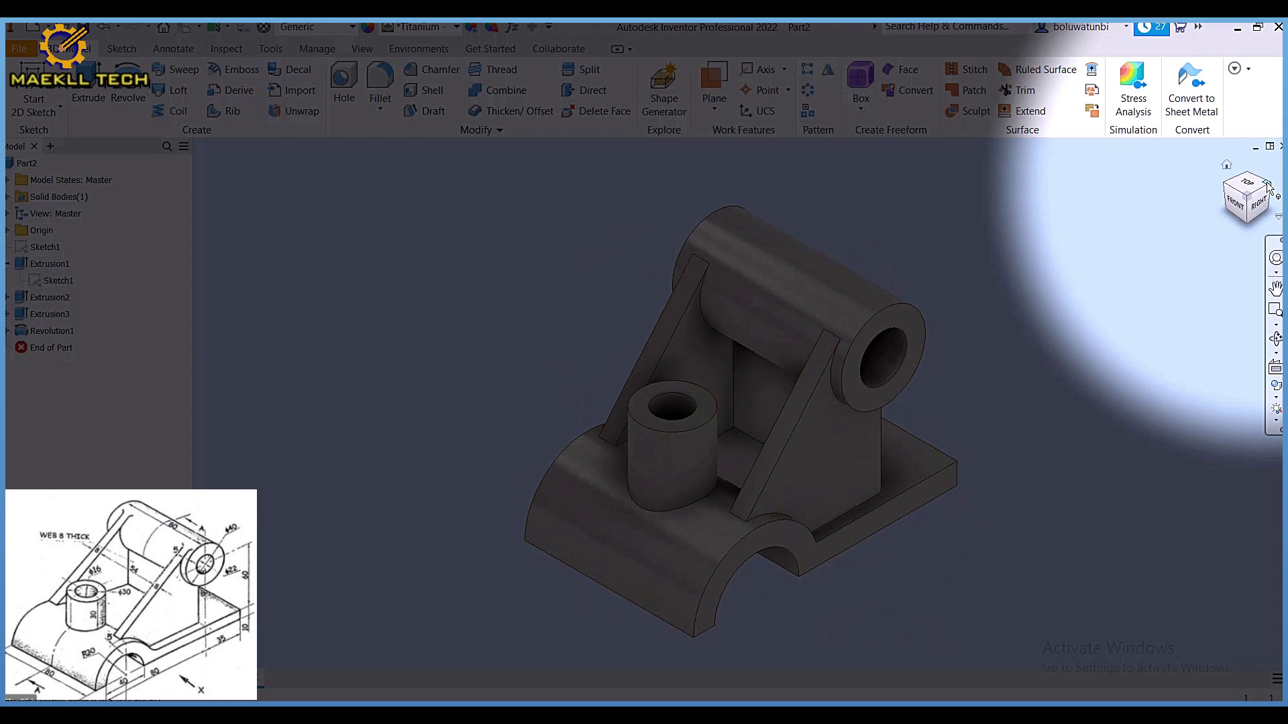
pyautogui.click(1269, 186)
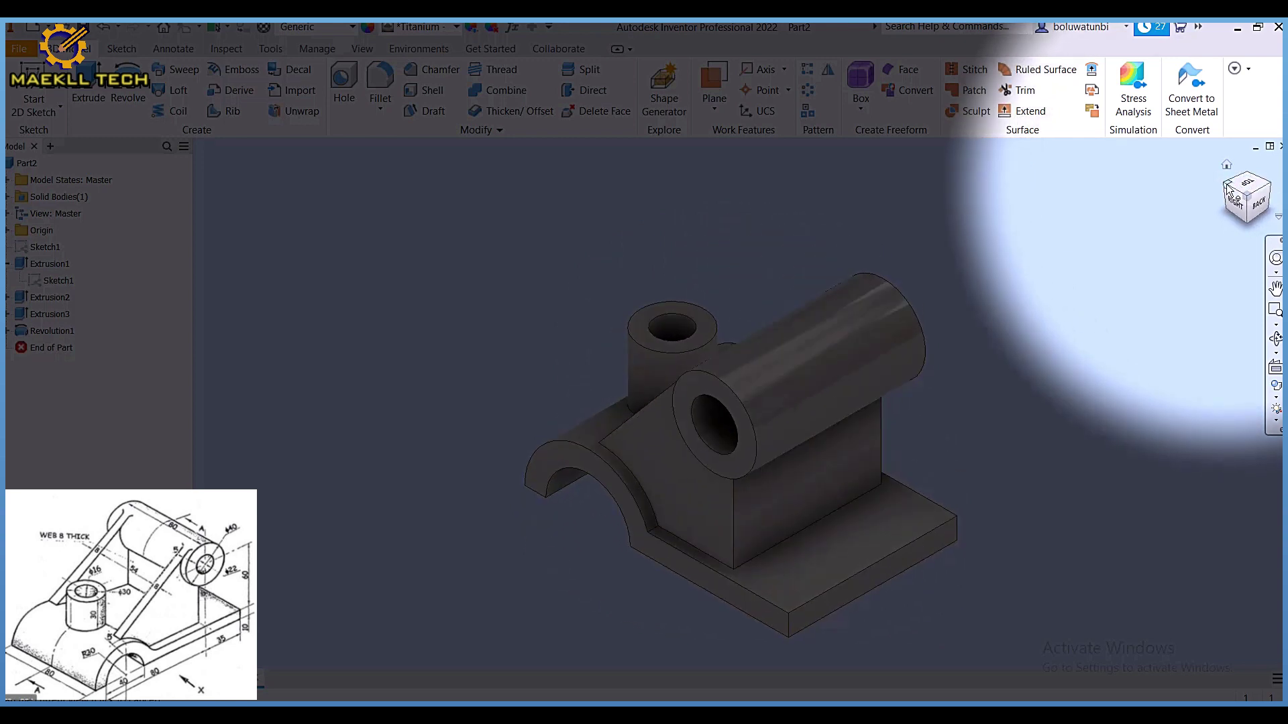
pyautogui.click(1226, 187)
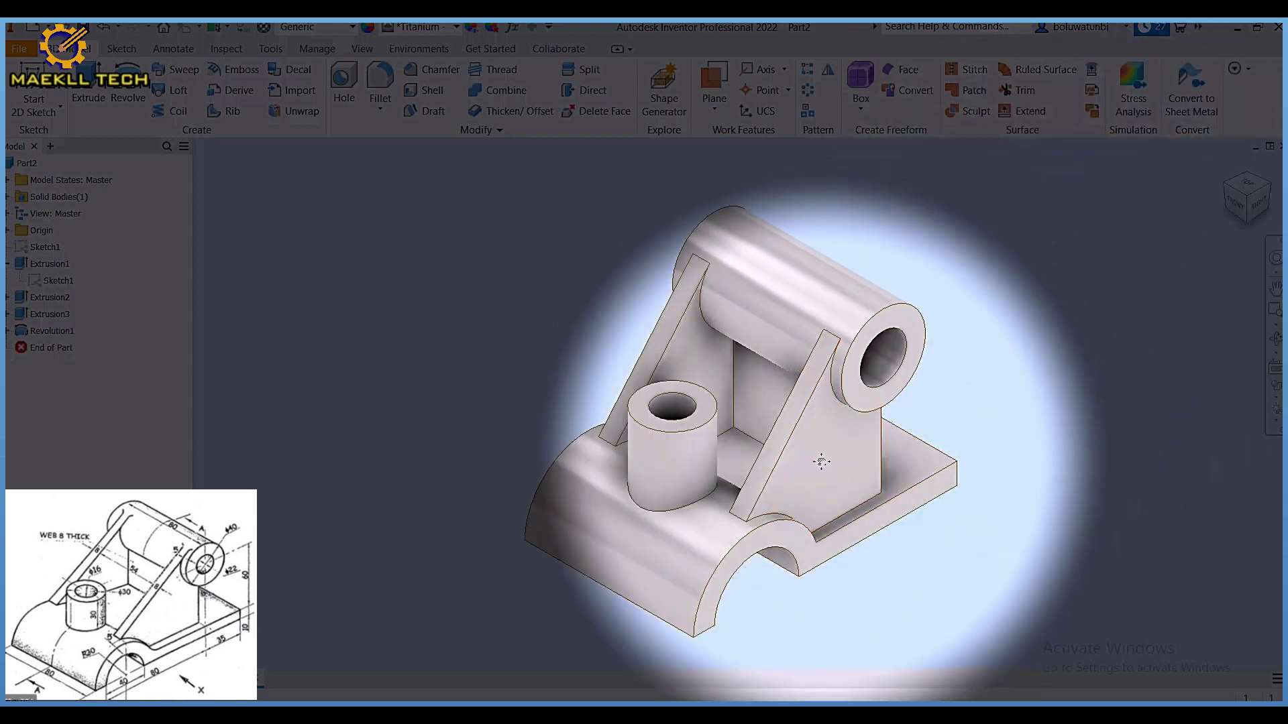
pyautogui.scroll(3, 774, 379)
pyautogui.scroll(2, 758, 457)
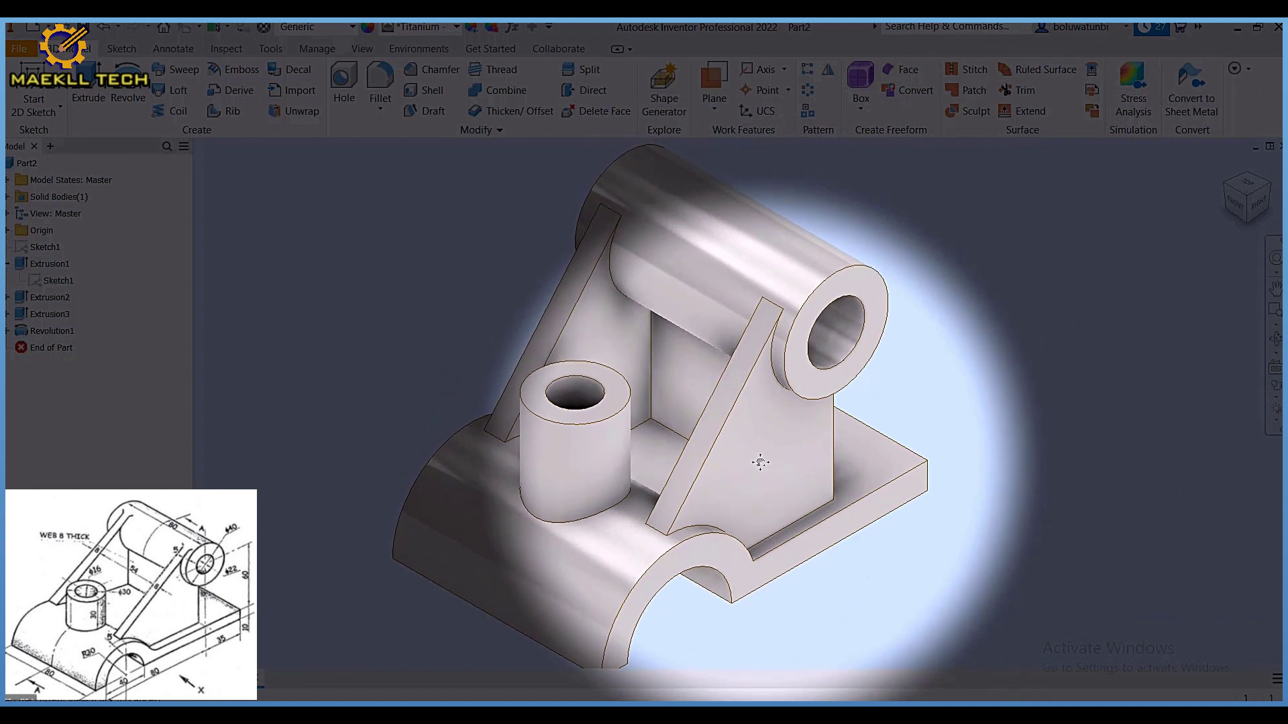
pyautogui.scroll(-2, 760, 462)
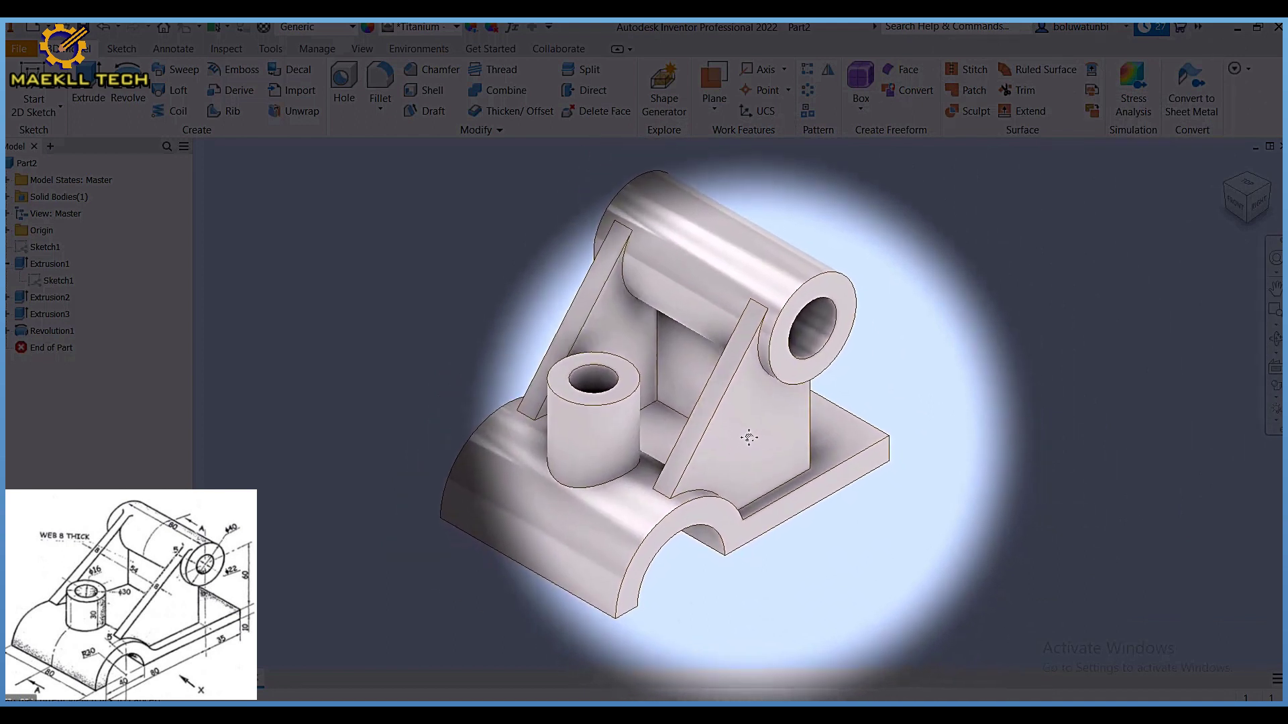